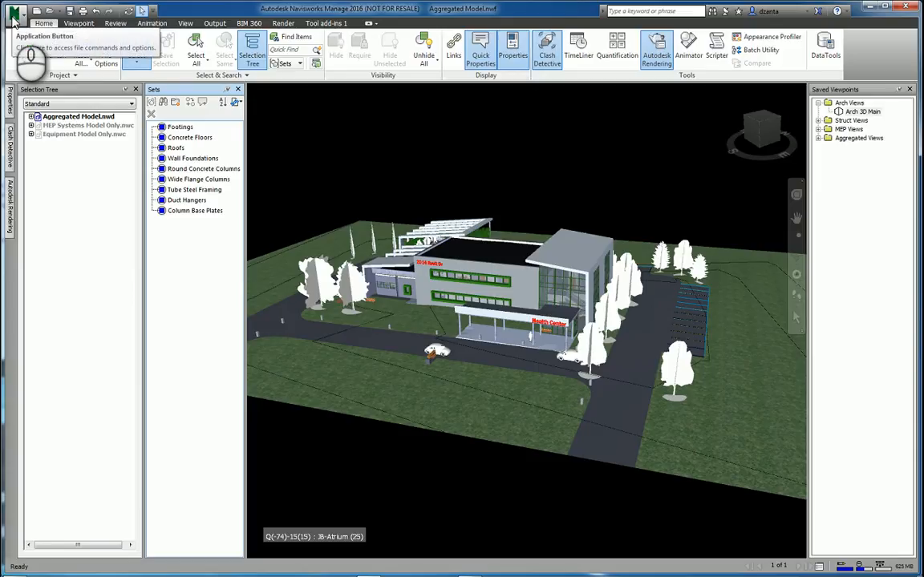
Review the recent documents list sorted by access date and by size, and return it to the By Ordered List order
{"action": "left_click", "coordinate": [17, 14]}
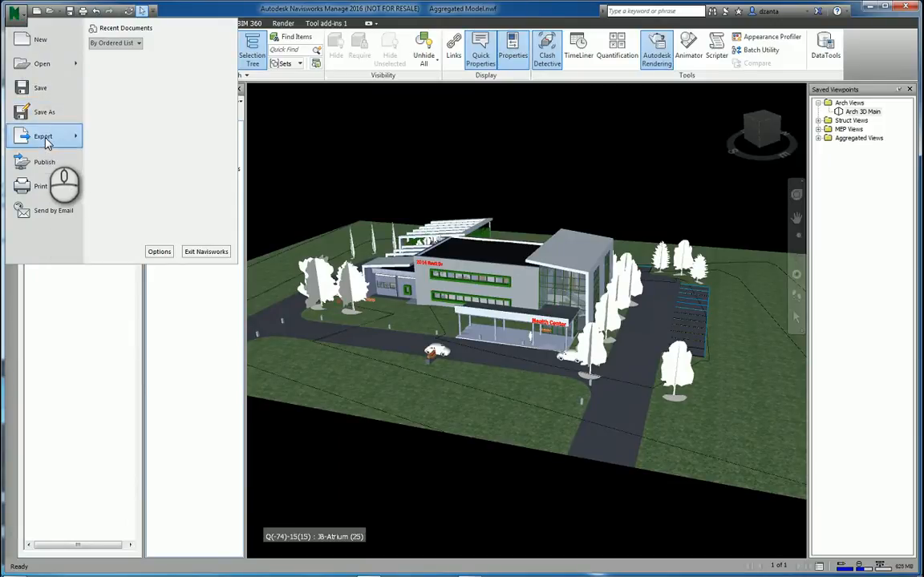
{"action": "mouse_move", "coordinate": [45, 138]}
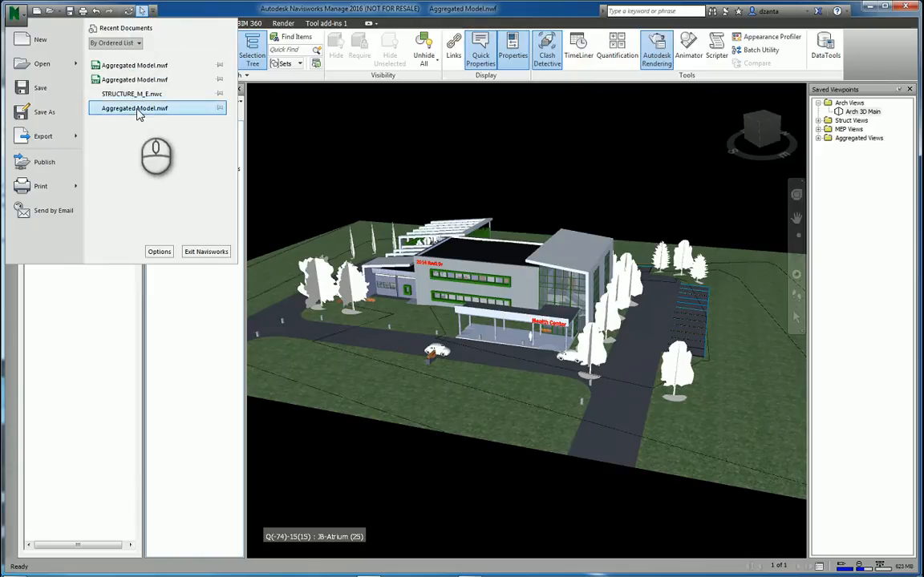
{"action": "left_click", "coordinate": [218, 66]}
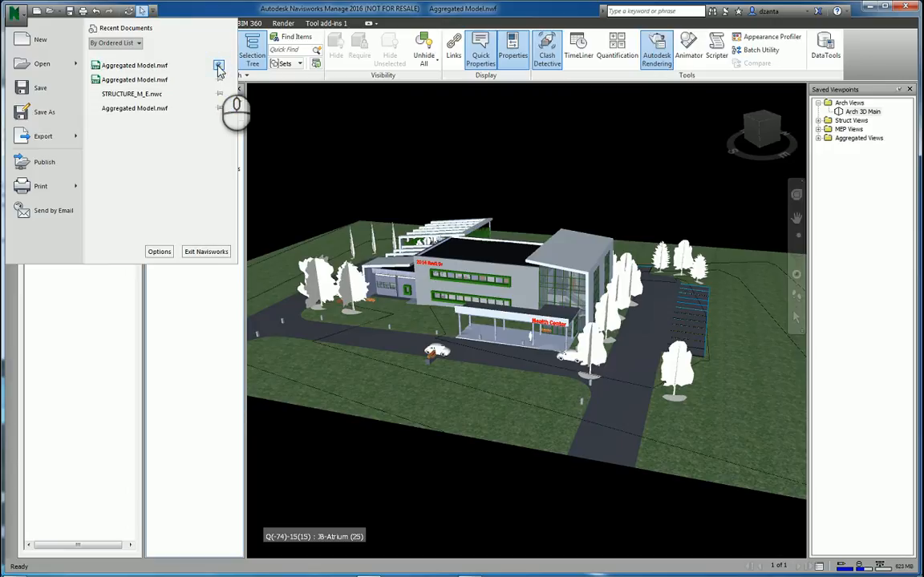
{"action": "left_click", "coordinate": [137, 42]}
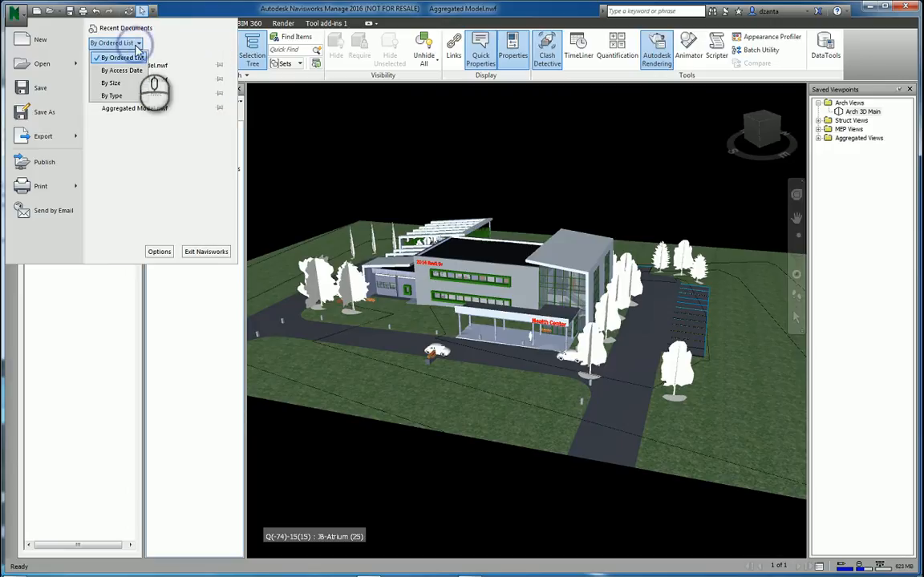
{"action": "left_click", "coordinate": [125, 68]}
{"action": "left_click", "coordinate": [129, 44]}
{"action": "left_click", "coordinate": [129, 82]}
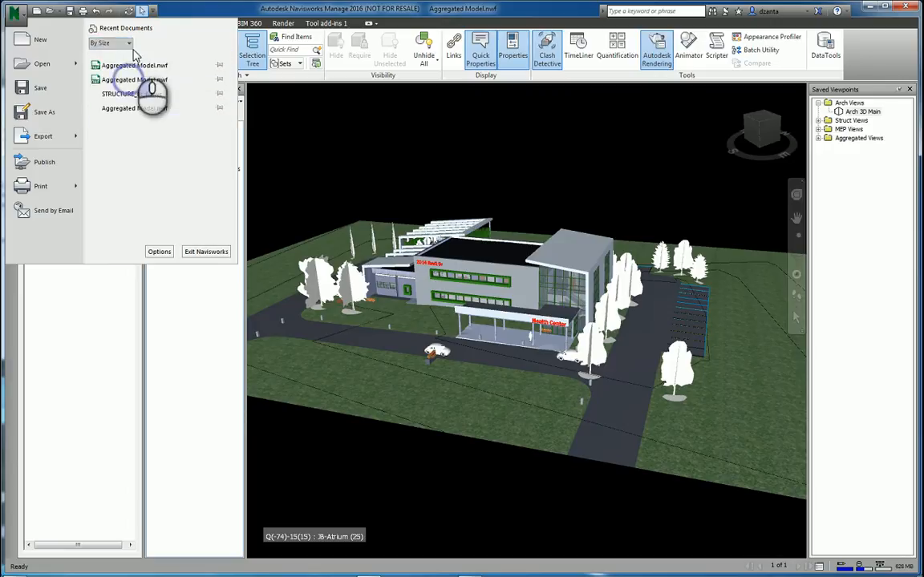
{"action": "left_click", "coordinate": [129, 44]}
{"action": "left_click", "coordinate": [126, 56]}
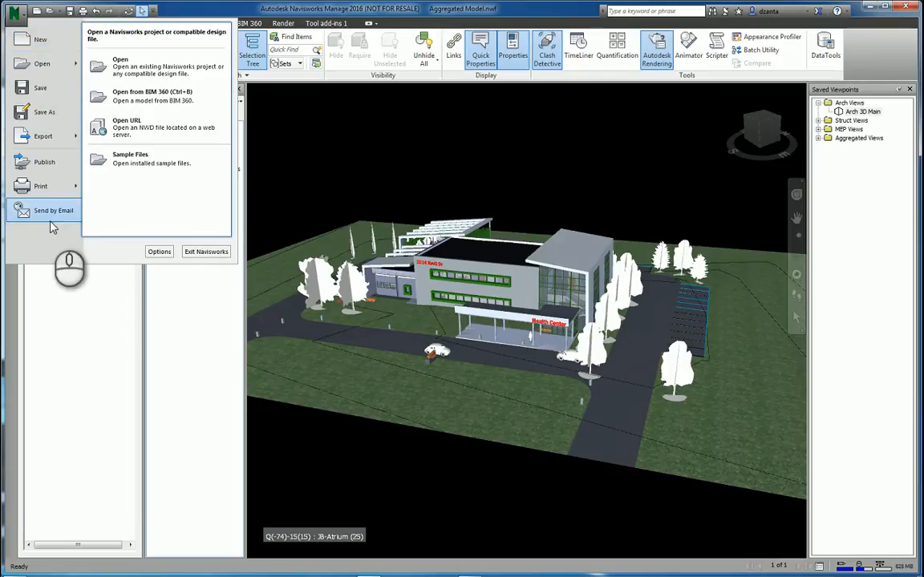
Open the Options Editor and expand its General, Interface and Model categories
{"action": "left_click", "coordinate": [159, 251]}
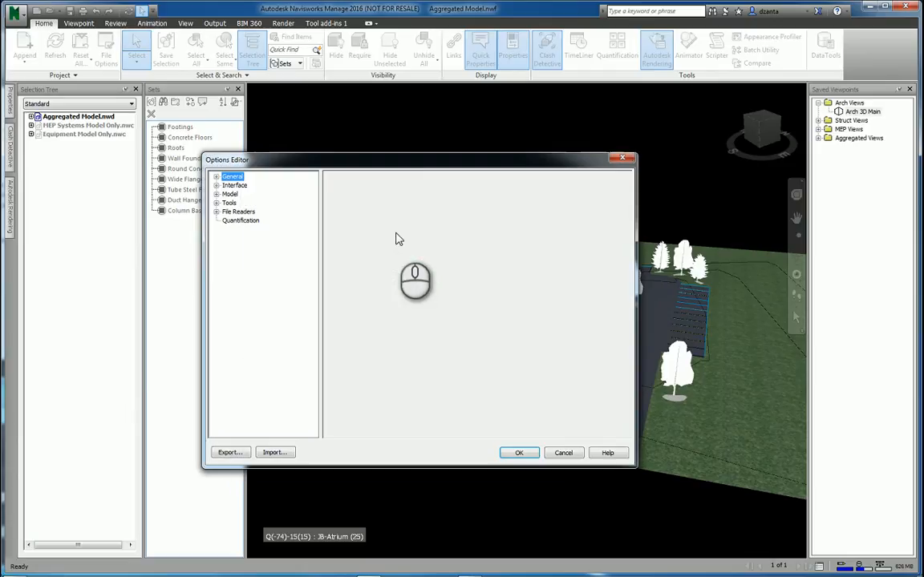
{"action": "left_click_drag", "start_coordinate": [370, 159], "coordinate": [376, 136]}
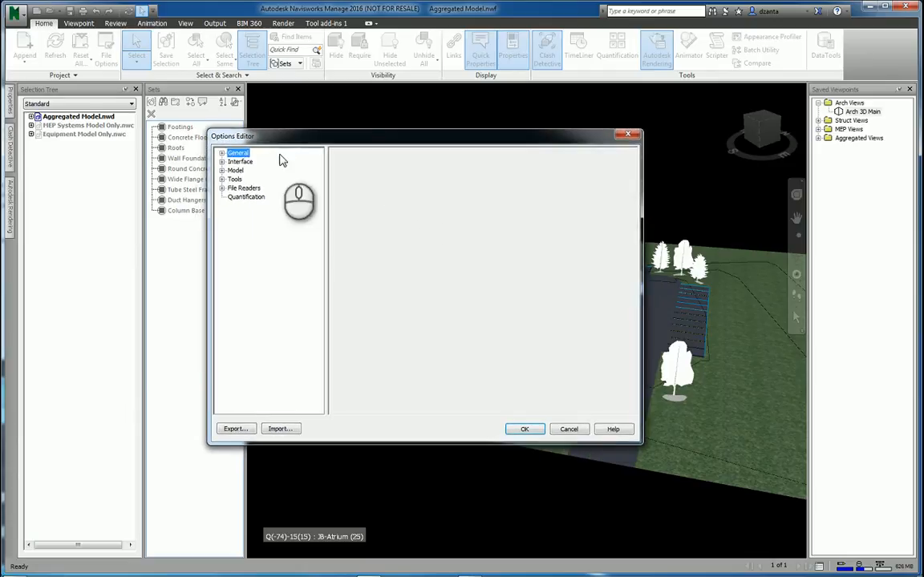
{"action": "left_click", "coordinate": [221, 153]}
{"action": "left_click", "coordinate": [222, 206]}
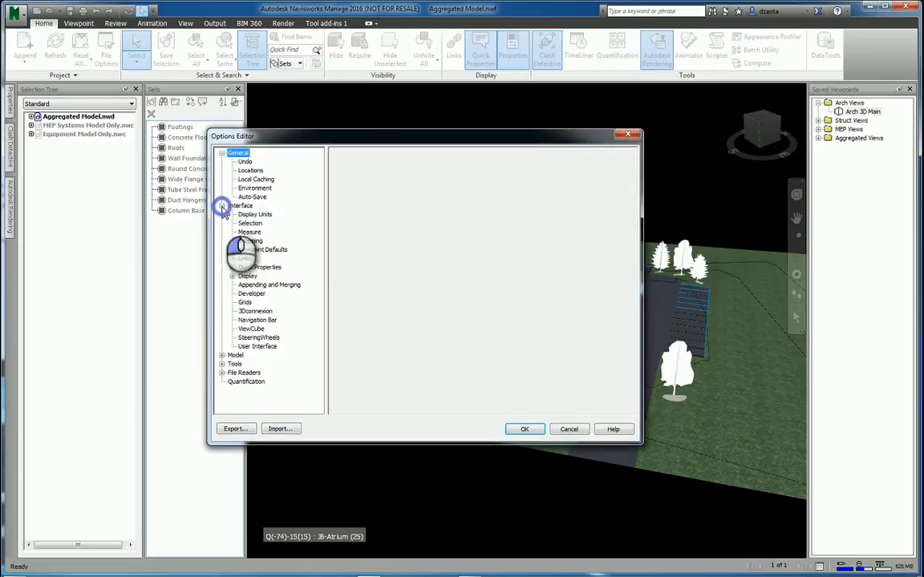
{"action": "left_click", "coordinate": [222, 356]}
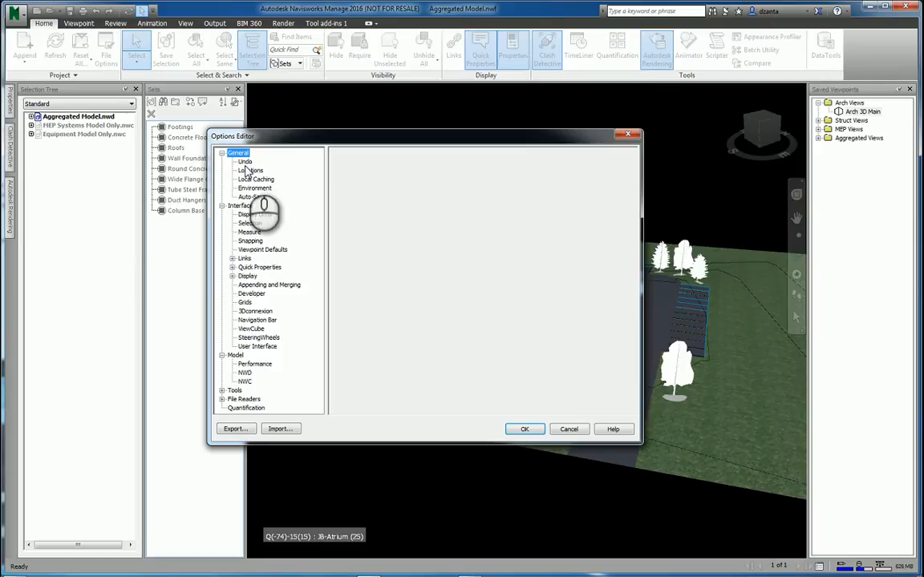
Examine the Display Units and Display settings under Interface, and close the Options Editor without changes
{"action": "left_click", "coordinate": [255, 214]}
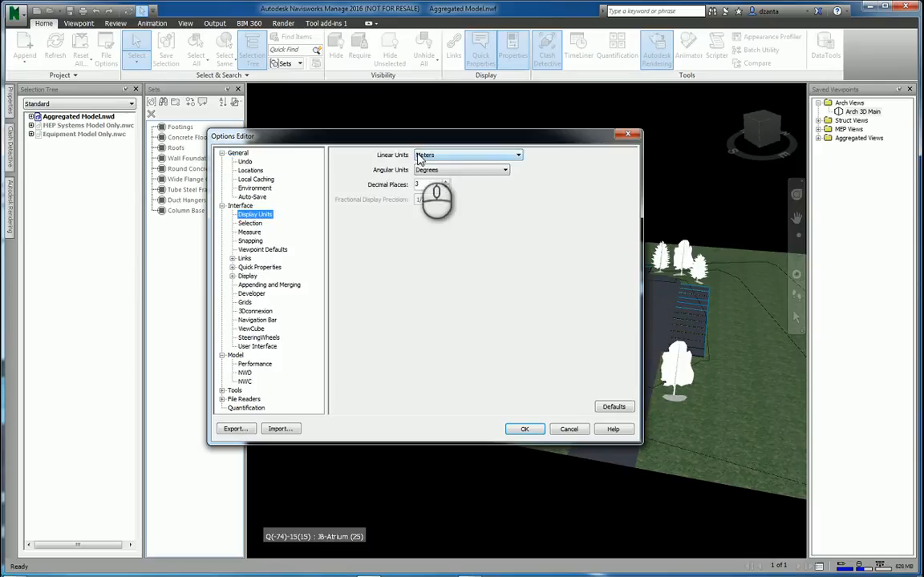
{"action": "left_click", "coordinate": [424, 156]}
{"action": "left_click", "coordinate": [424, 157]}
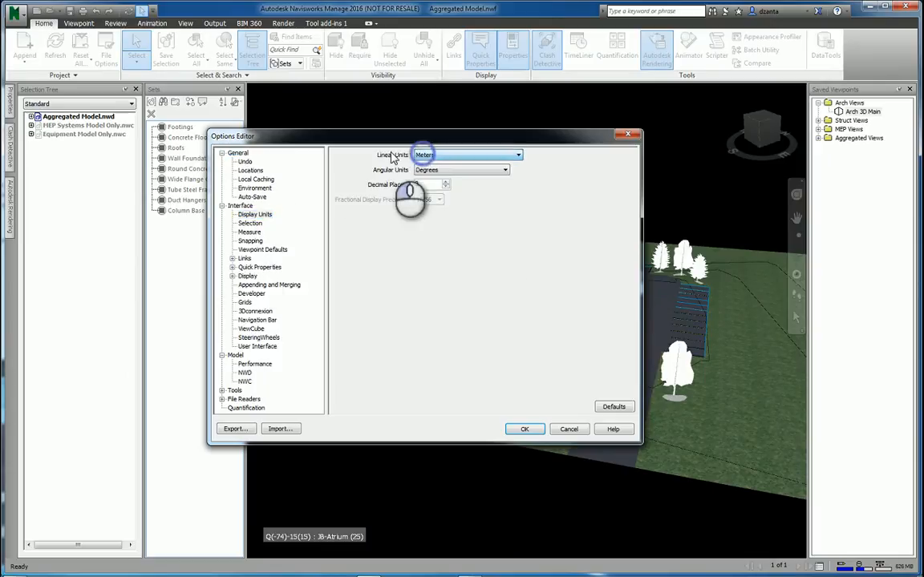
{"action": "left_click", "coordinate": [247, 276]}
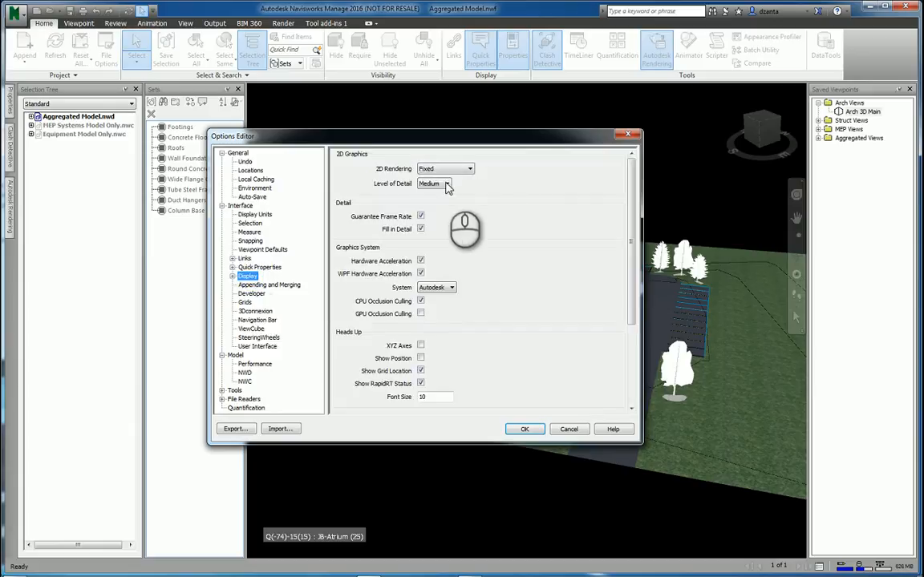
{"action": "left_click", "coordinate": [556, 425]}
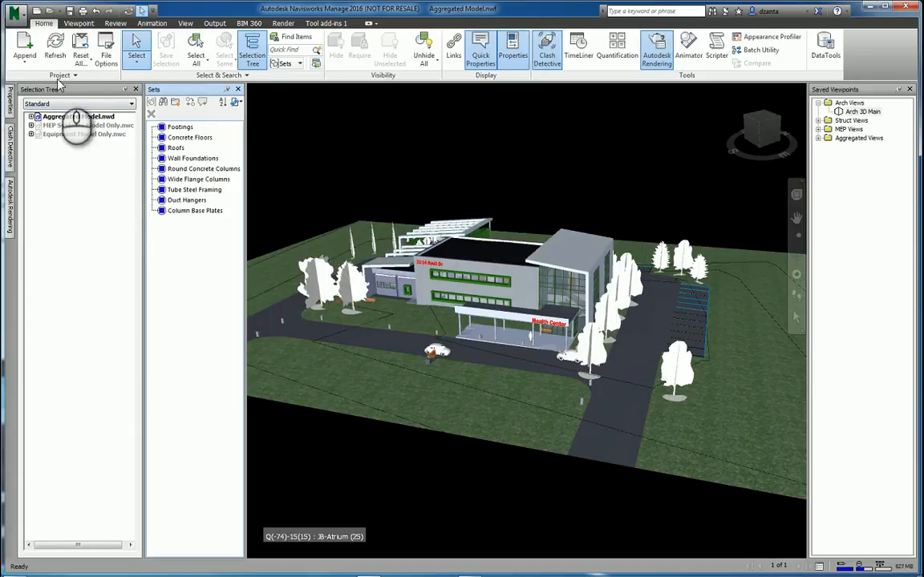
Look over the application's file commands and the quick access choices for opening, appending or merging a file
{"action": "left_click", "coordinate": [14, 14]}
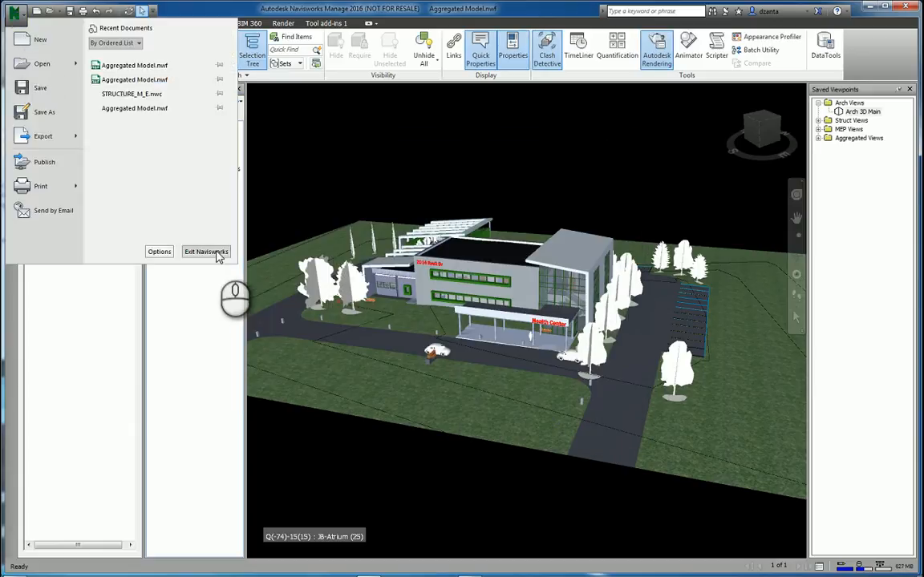
{"action": "left_click", "coordinate": [288, 179]}
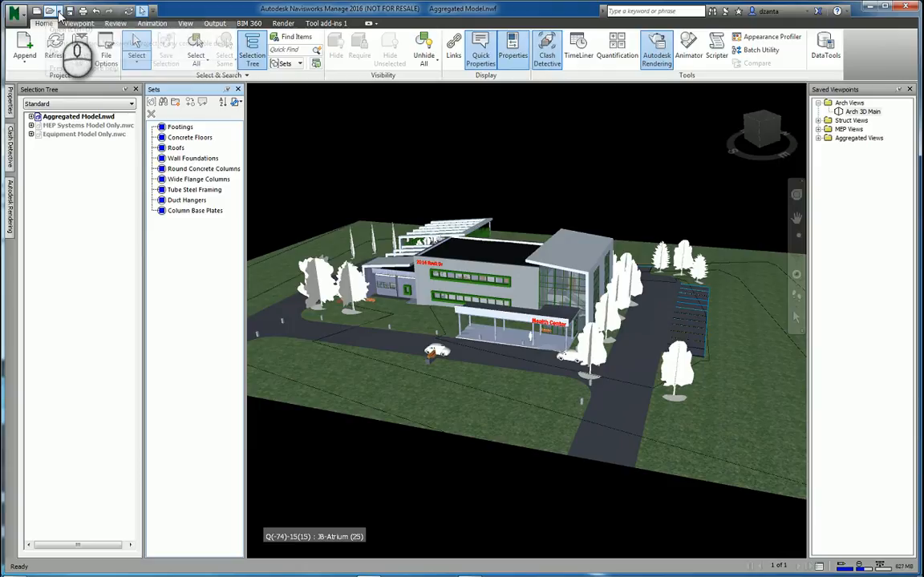
{"action": "left_click", "coordinate": [61, 13]}
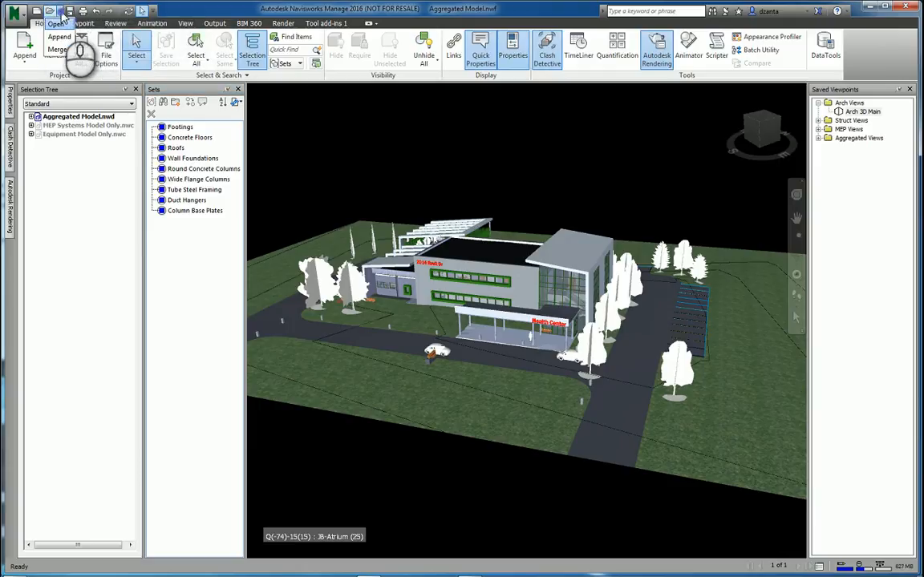
{"action": "left_click", "coordinate": [59, 12]}
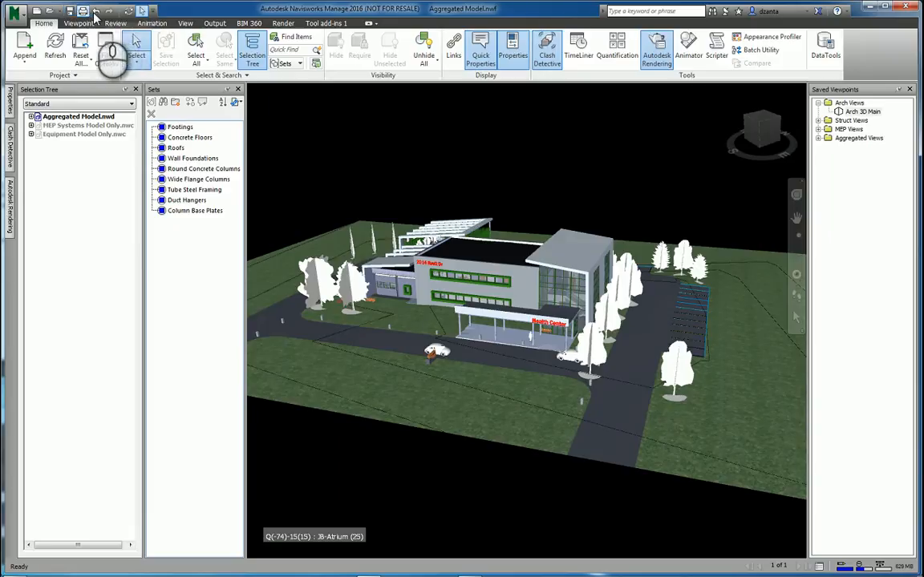
Remove the Select command from the Quick Access Toolbar and add it back
{"action": "left_click", "coordinate": [152, 11]}
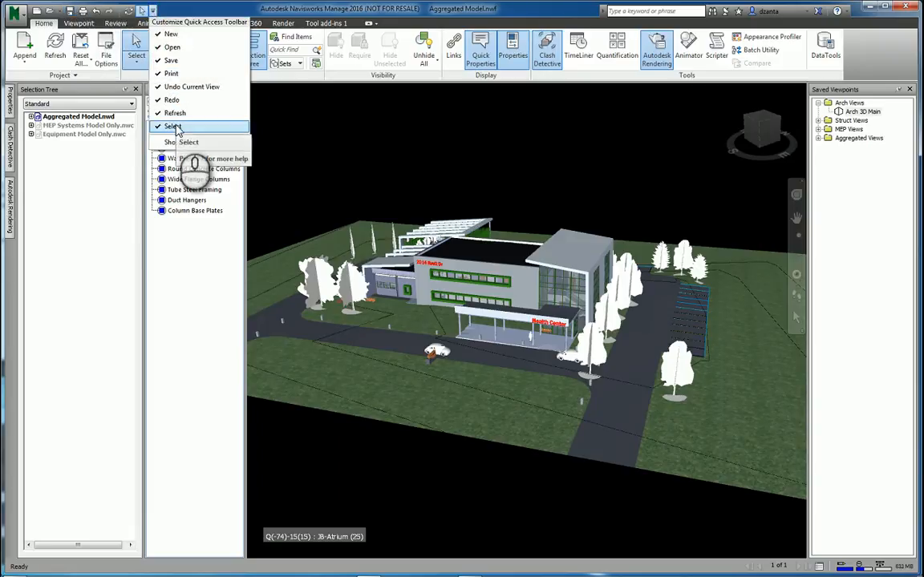
{"action": "left_click", "coordinate": [175, 126]}
{"action": "left_click", "coordinate": [140, 11]}
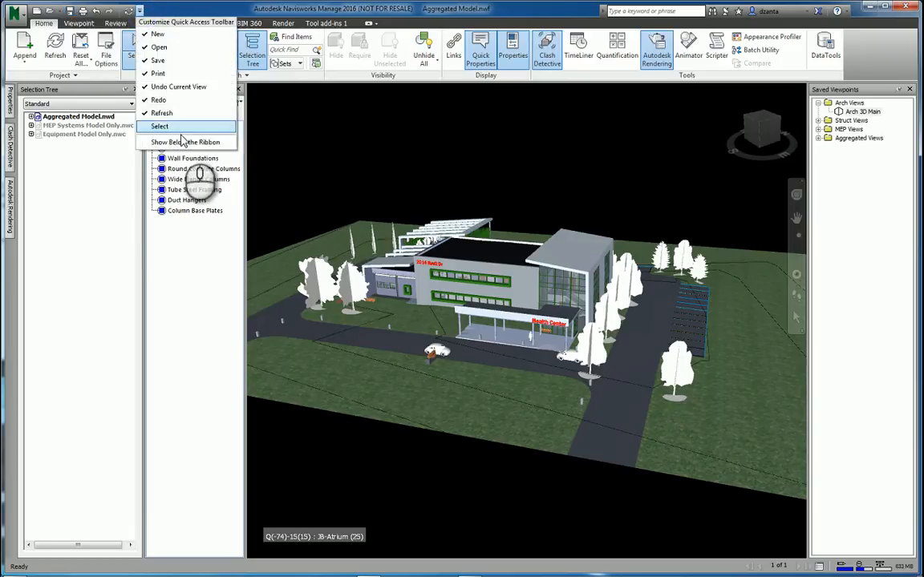
{"action": "left_click", "coordinate": [180, 127]}
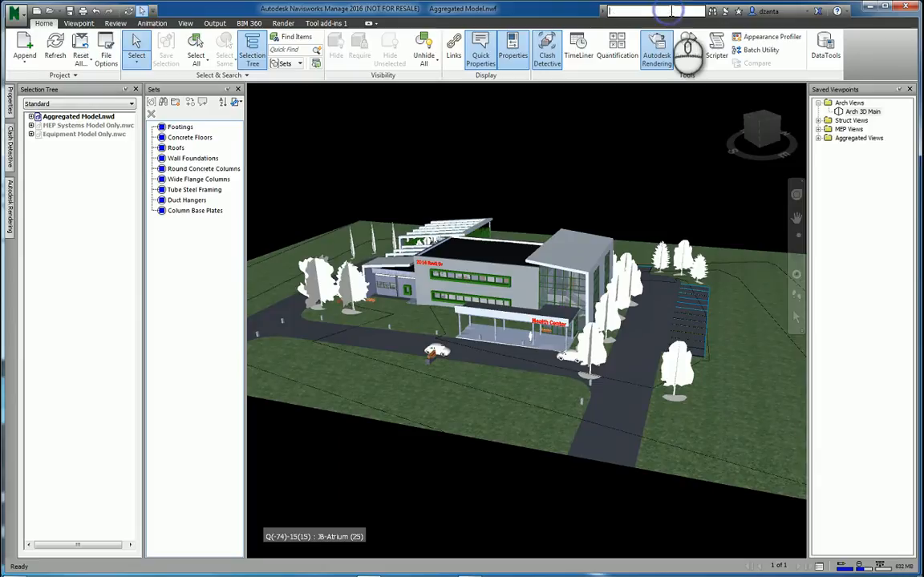
Check the Communication Center and the options offered for the signed-in account
{"action": "left_click", "coordinate": [716, 14]}
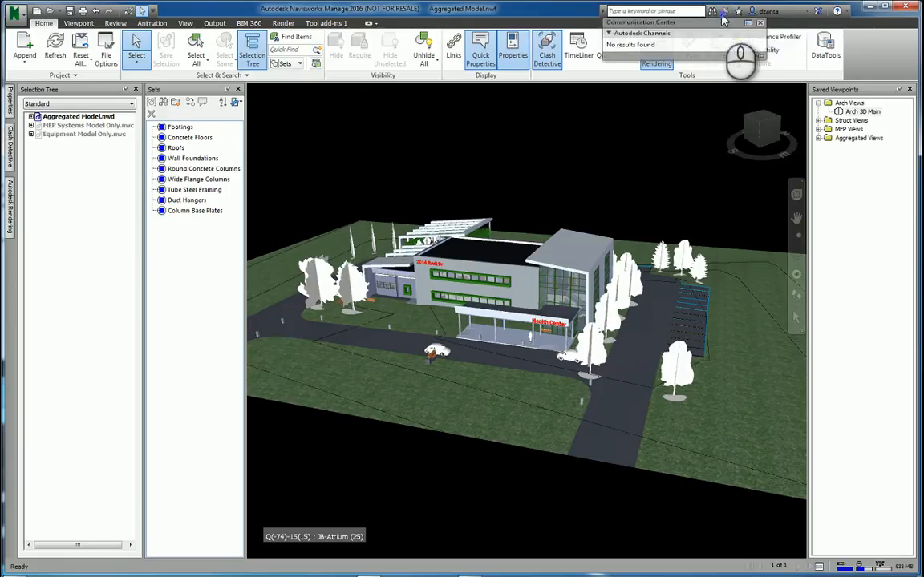
{"action": "left_click", "coordinate": [761, 12]}
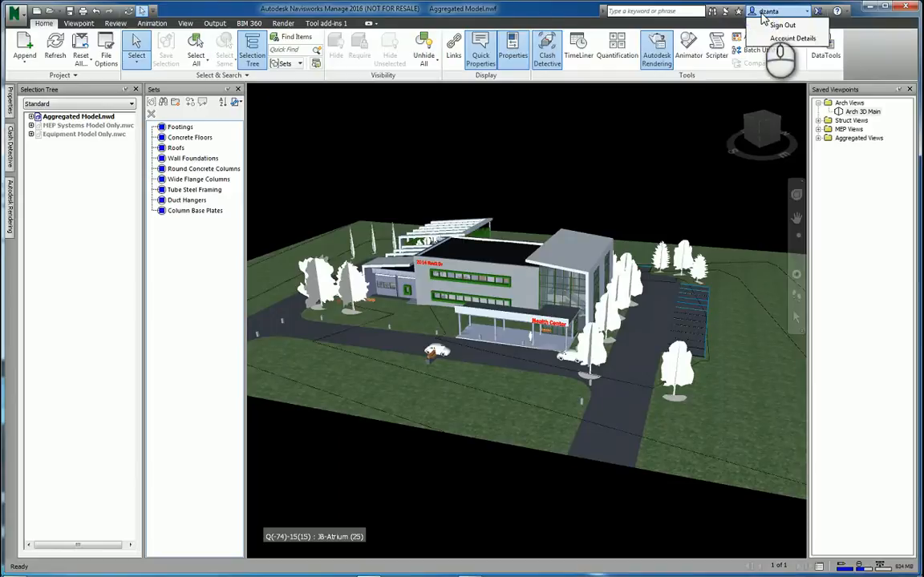
{"action": "left_click", "coordinate": [769, 12]}
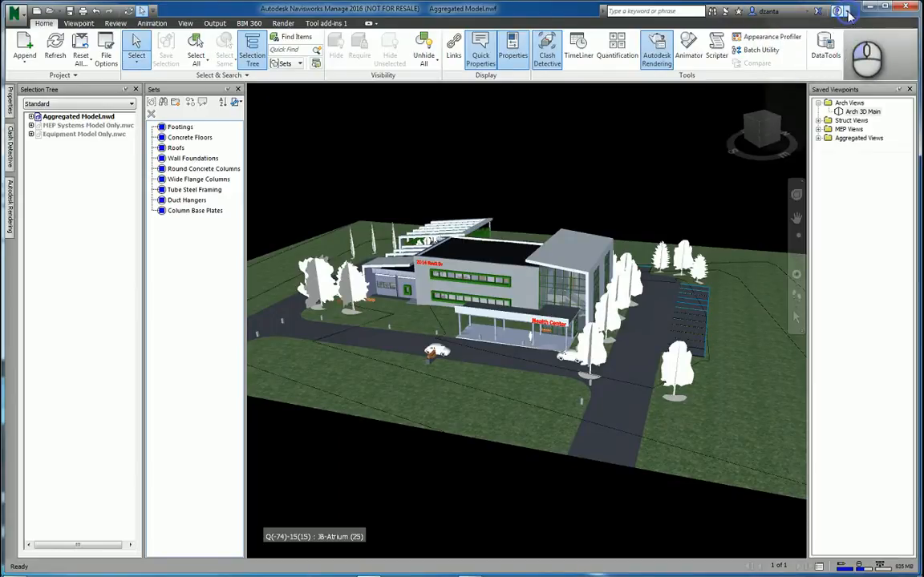
View the About information and the product license details, and close both dialogs
{"action": "left_click", "coordinate": [847, 11]}
{"action": "left_click", "coordinate": [802, 145]}
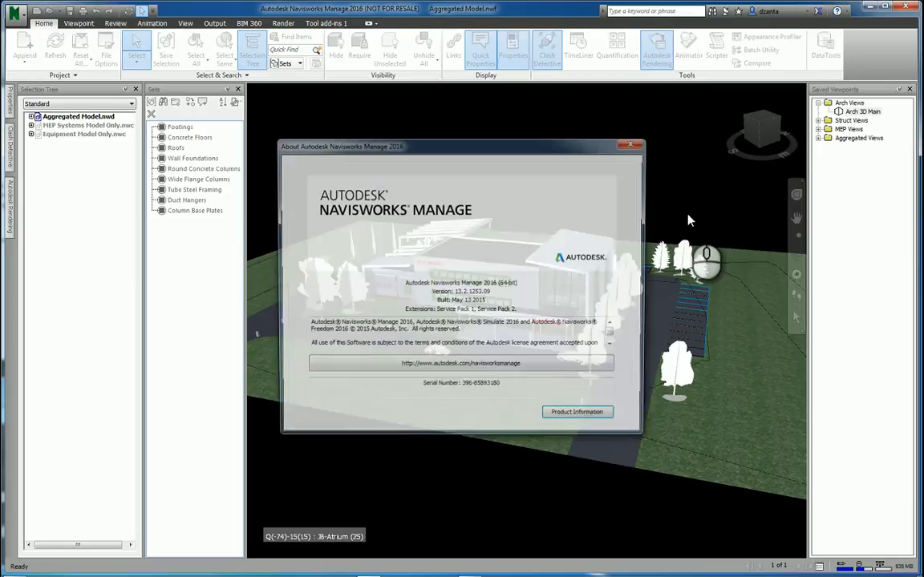
{"action": "left_click", "coordinate": [603, 420]}
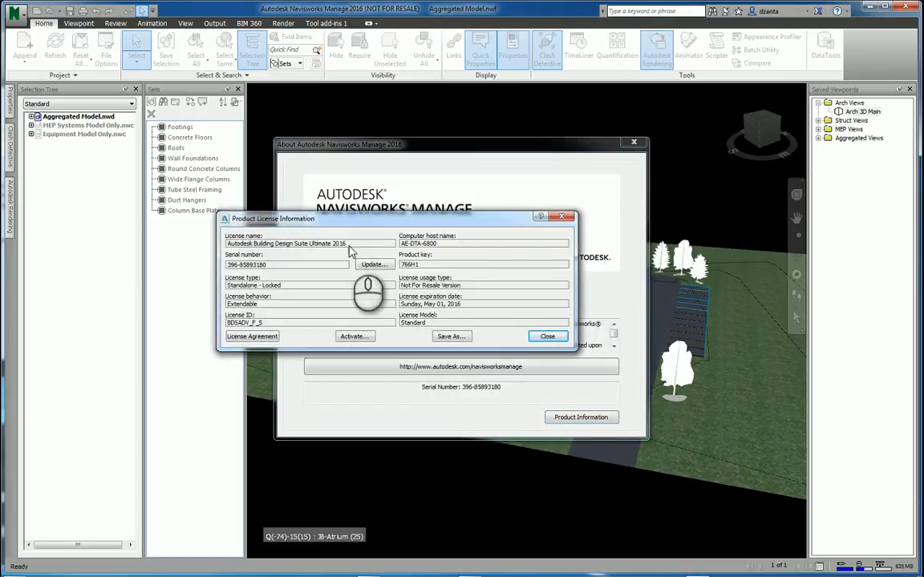
{"action": "left_click", "coordinate": [543, 335]}
{"action": "left_click", "coordinate": [633, 142]}
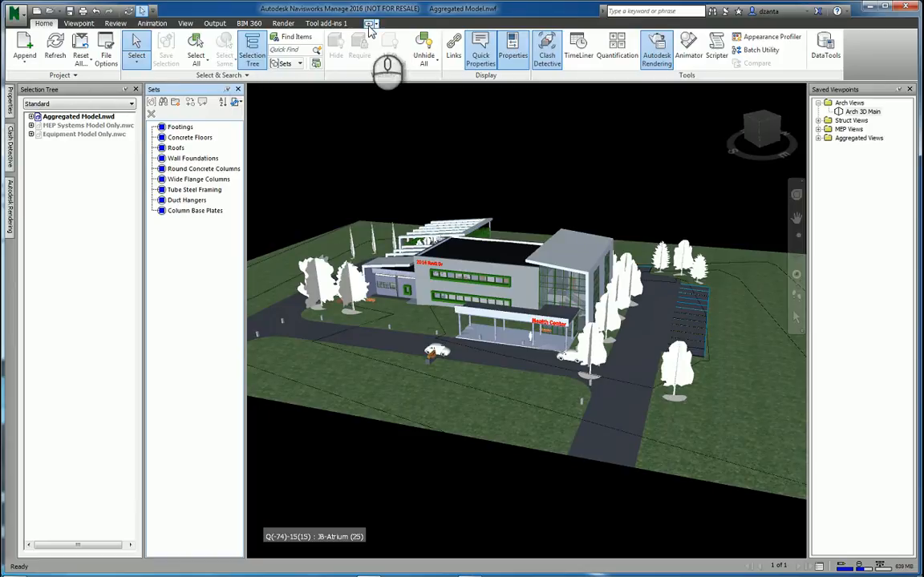
Look through the Viewpoint, Animation, Review, View and Output command sets
{"action": "left_click", "coordinate": [79, 24]}
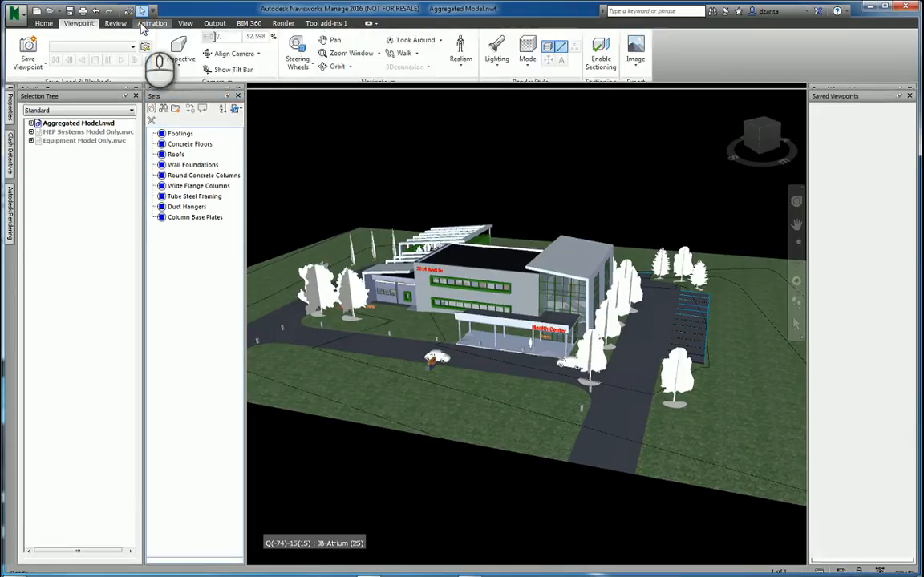
{"action": "left_click", "coordinate": [152, 23]}
{"action": "left_click", "coordinate": [115, 23]}
{"action": "left_click", "coordinate": [185, 23]}
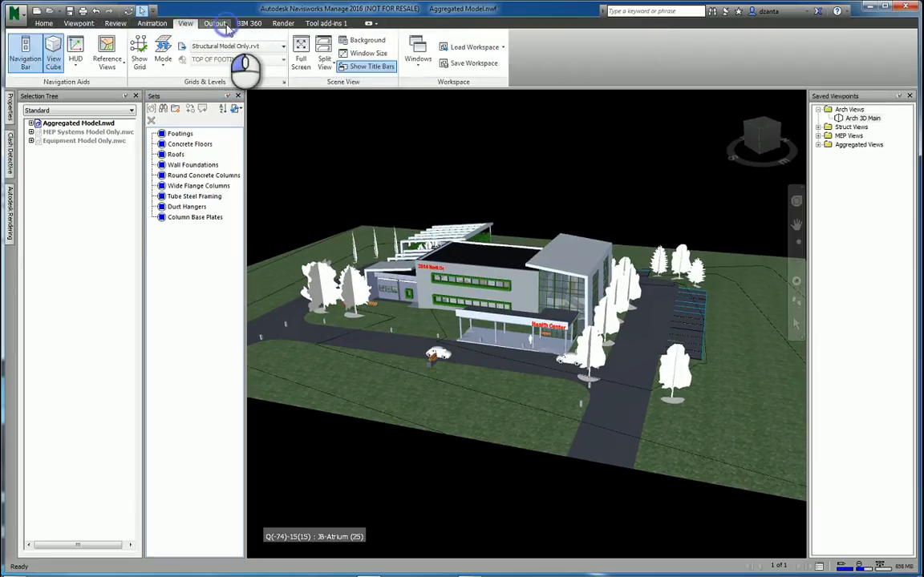
{"action": "left_click", "coordinate": [224, 24]}
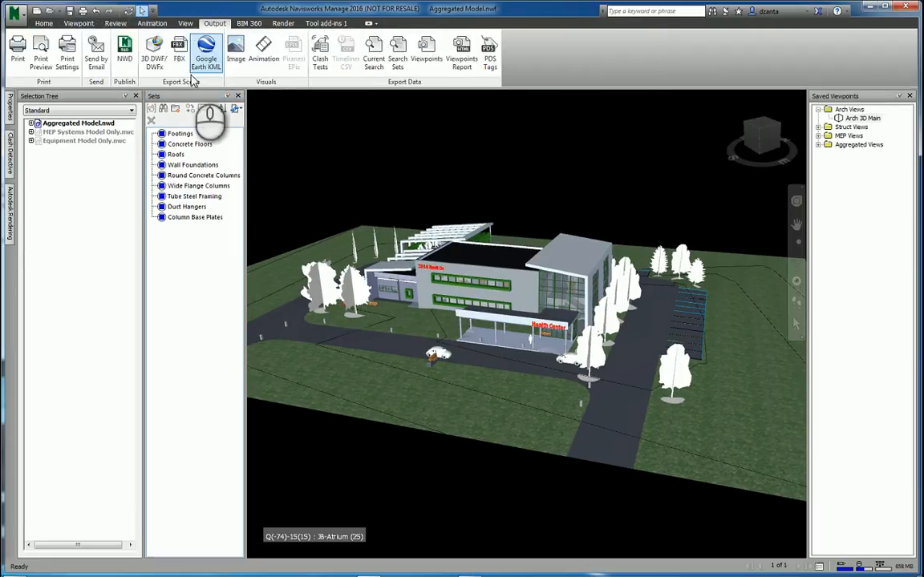
{"action": "left_click", "coordinate": [77, 23]}
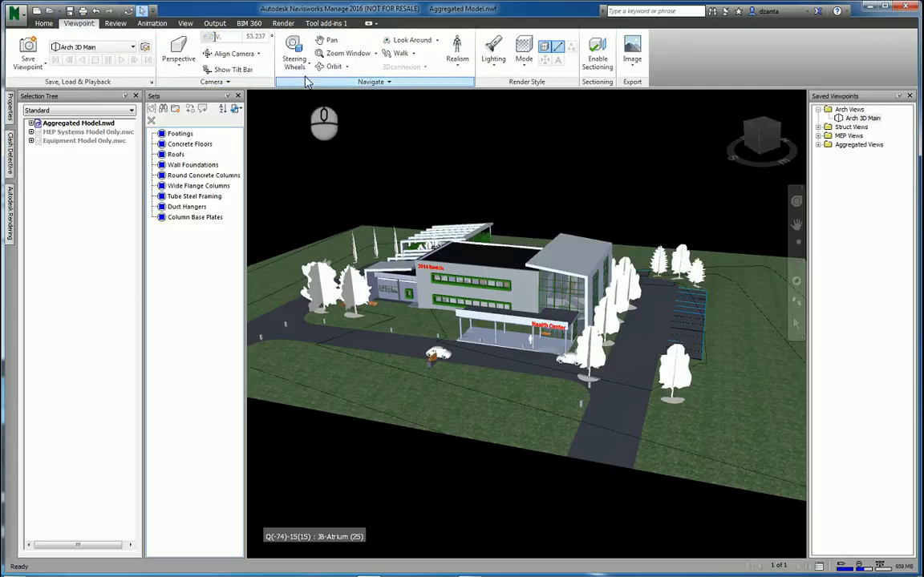
Inspect the Append choices and the additional Project commands, and bring up the Animation tools
{"action": "left_click", "coordinate": [43, 23]}
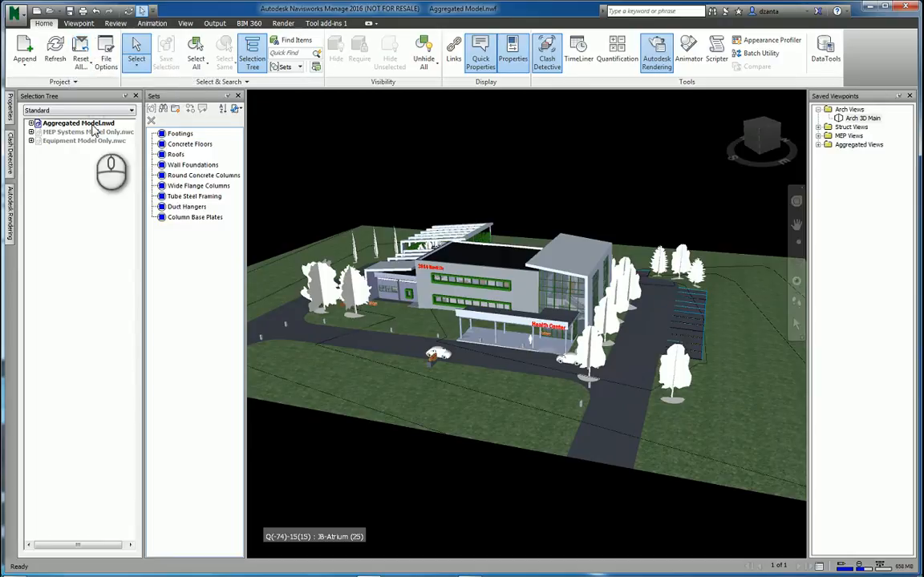
{"action": "left_click", "coordinate": [28, 71]}
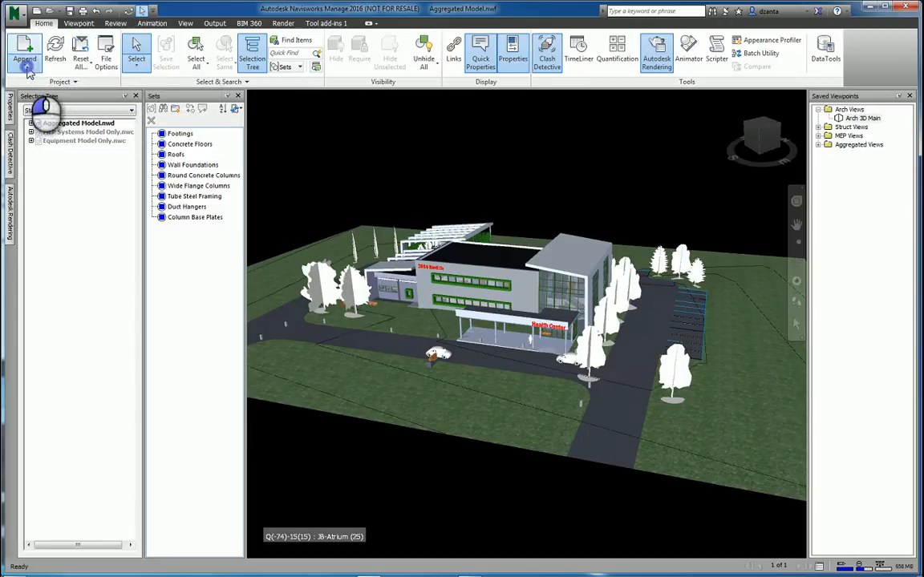
{"action": "left_click", "coordinate": [77, 84]}
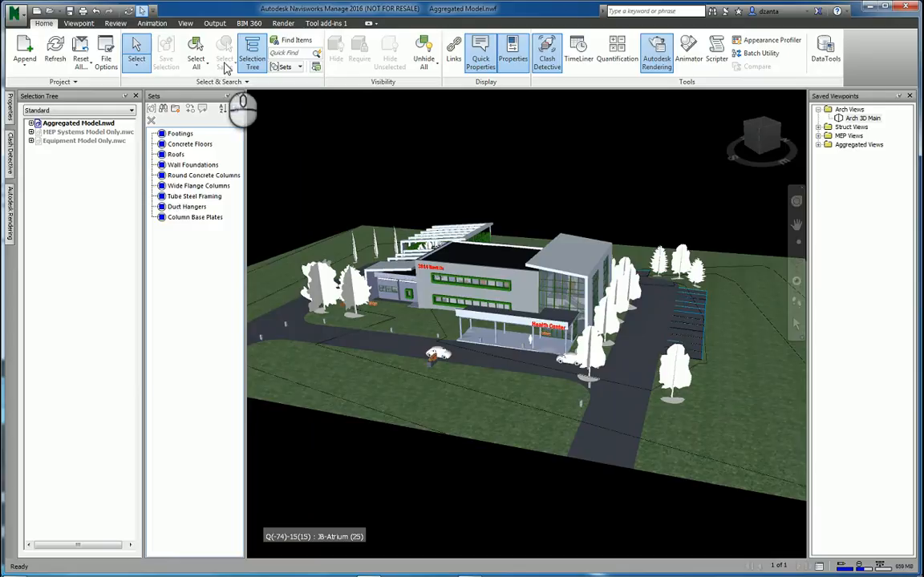
{"action": "left_click", "coordinate": [152, 23]}
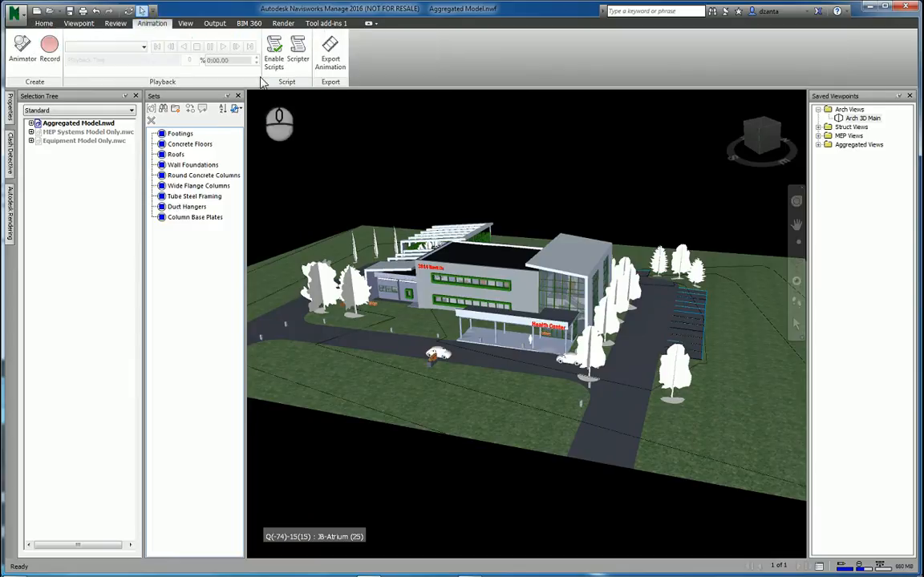
Check the grid colour, label font size and X-Ray options in the Options Editor, and cancel without changes
{"action": "left_click", "coordinate": [185, 23]}
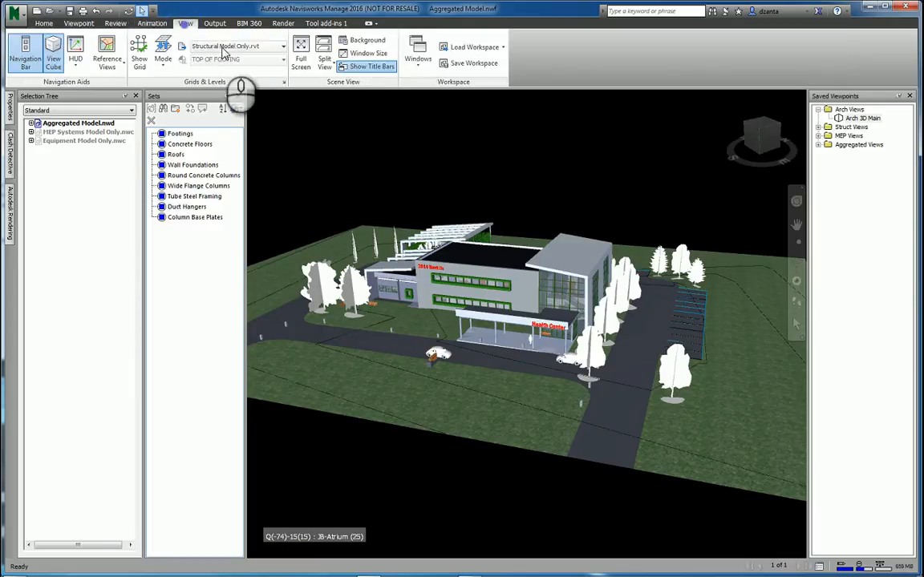
{"action": "left_click", "coordinate": [284, 82]}
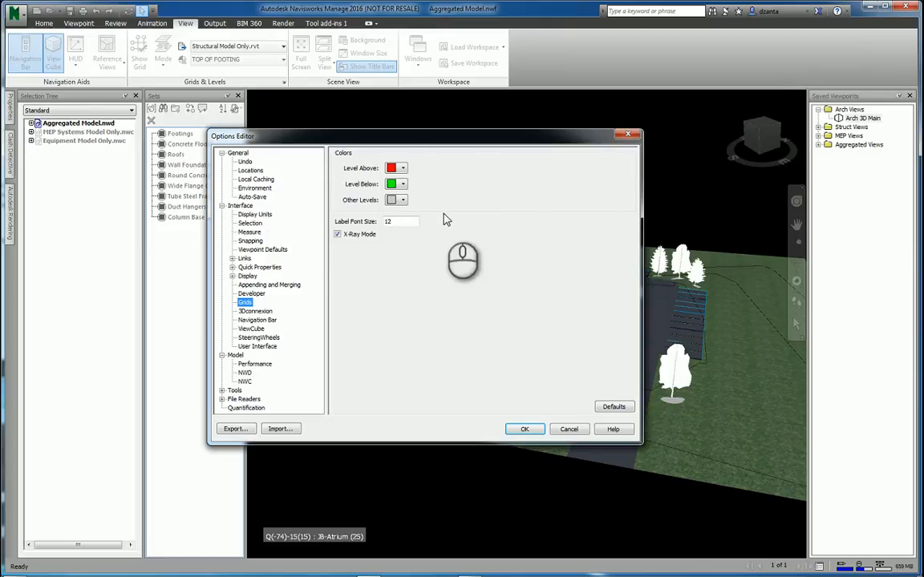
{"action": "left_click", "coordinate": [569, 430]}
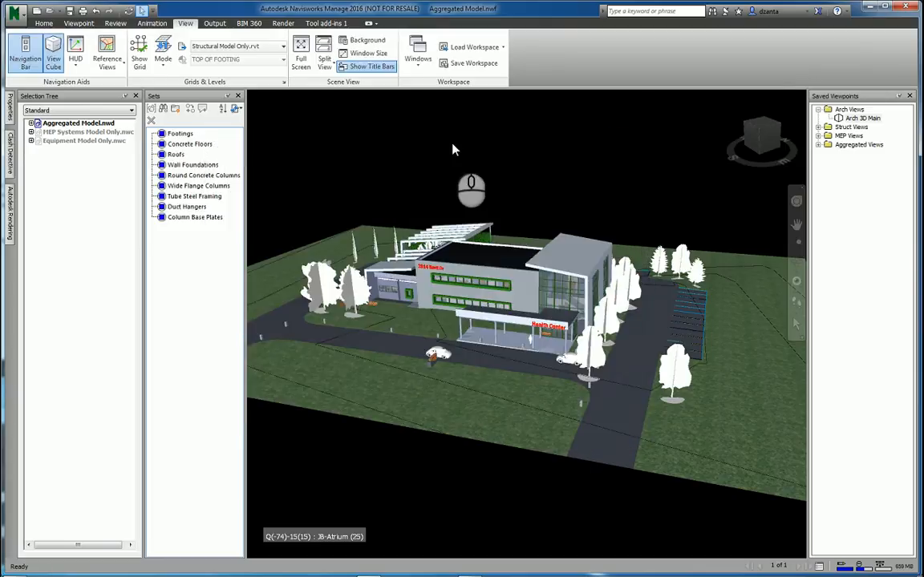
Toggle the Selection Tree window off and back on, and preview the auto-hidden Properties window
{"action": "left_click", "coordinate": [43, 24]}
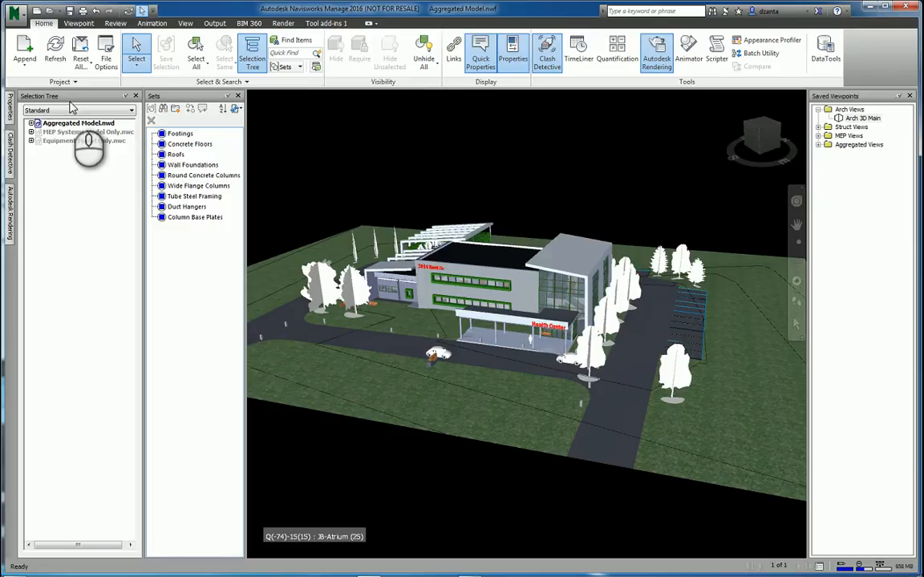
{"action": "left_click", "coordinate": [249, 63]}
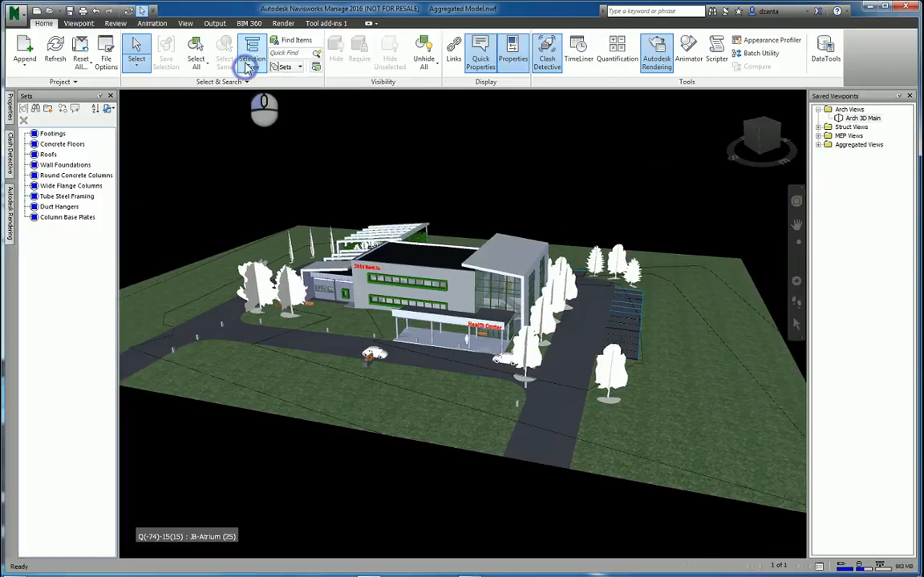
{"action": "left_click", "coordinate": [249, 63]}
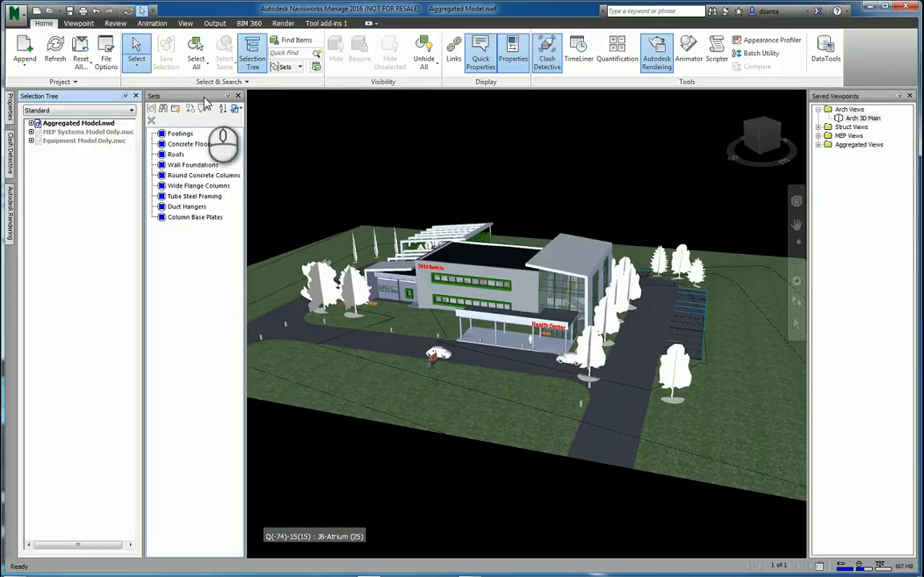
{"action": "left_click", "coordinate": [503, 61]}
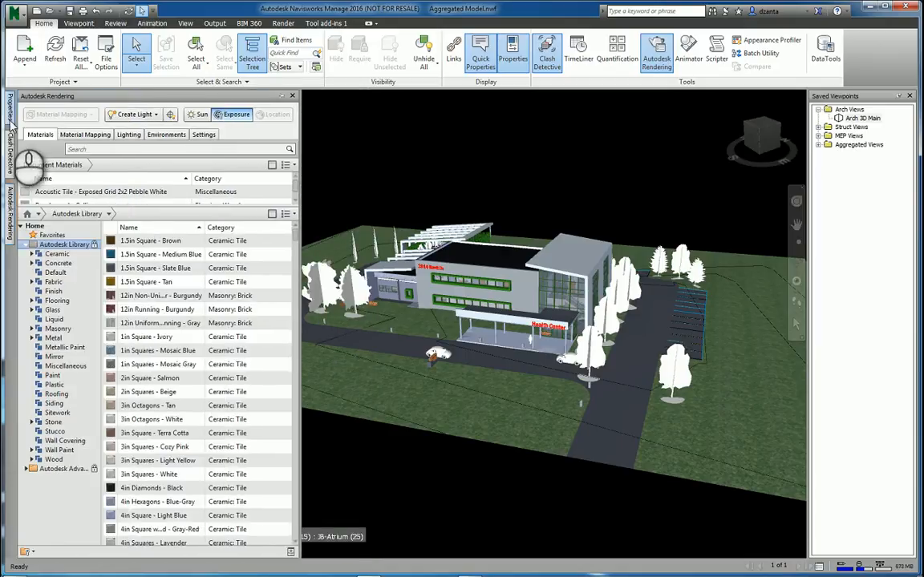
{"action": "mouse_move", "coordinate": [9, 119]}
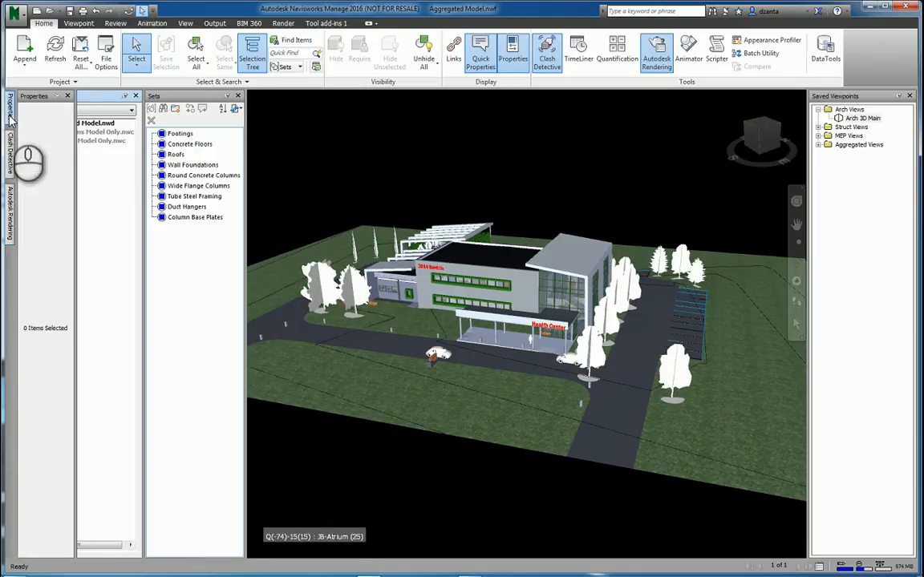
{"action": "left_click_drag", "start_coordinate": [74, 266], "coordinate": [104, 276]}
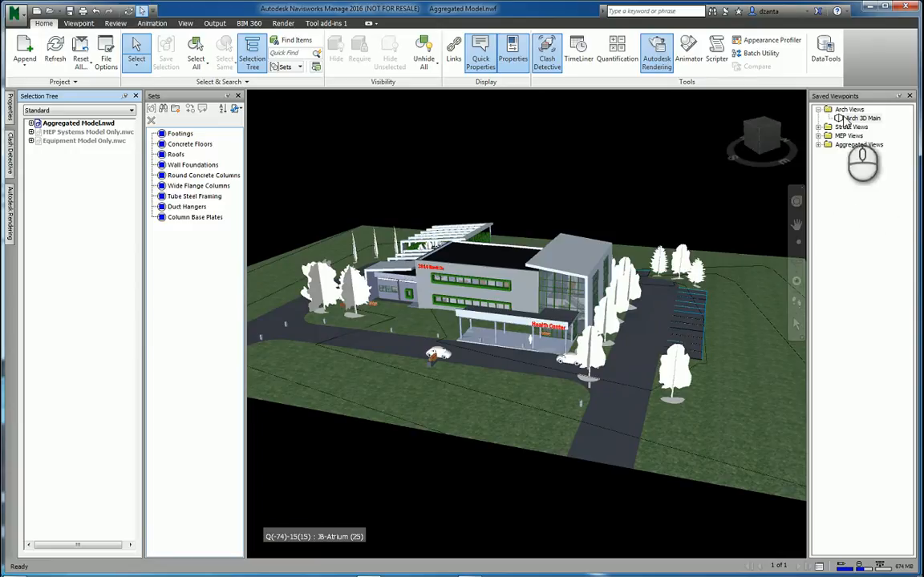
Select a Red Ash tree beside the building's glazed atrium and show it in a close-up view
{"action": "left_click", "coordinate": [642, 202]}
{"action": "scroll", "coordinate": [635, 248], "scroll_direction": "up", "scroll_amount": 4}
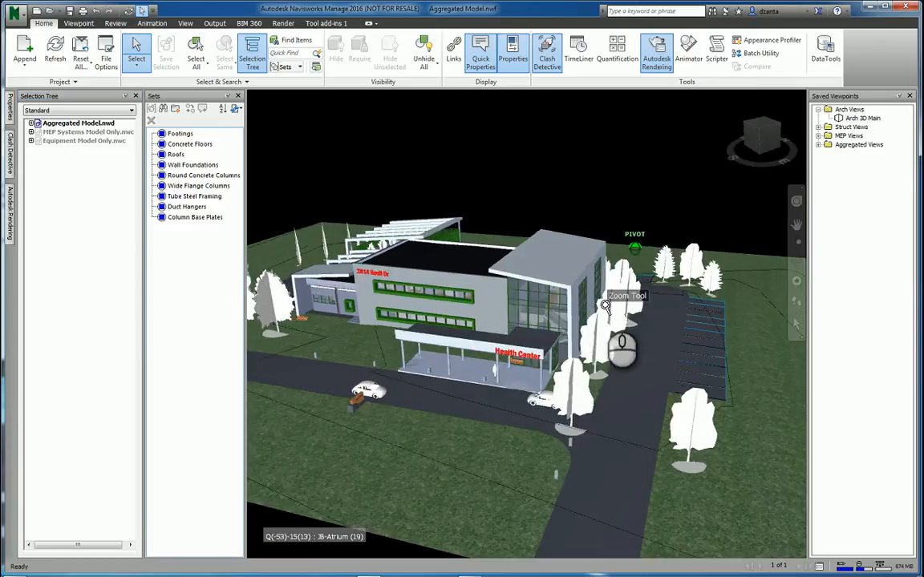
{"action": "middle_click_drag", "start_coordinate": [649, 372], "coordinate": [635, 396], "text": "shift"}
{"action": "left_click", "coordinate": [610, 297]}
{"action": "middle_click_drag", "start_coordinate": [618, 305], "coordinate": [553, 359], "text": "shift"}
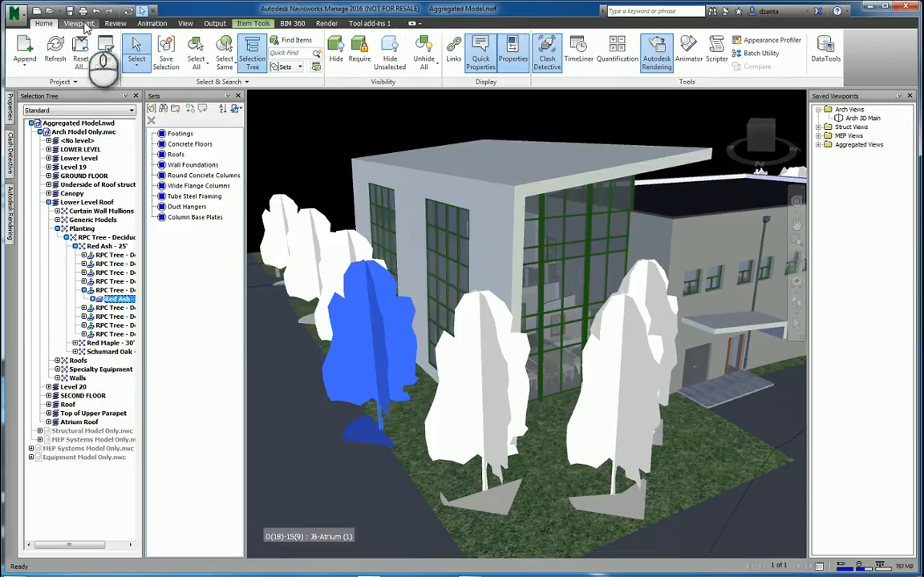
Inspect the Save Viewpoint choices and the View commands, and return to the Home commands
{"action": "left_click", "coordinate": [84, 24]}
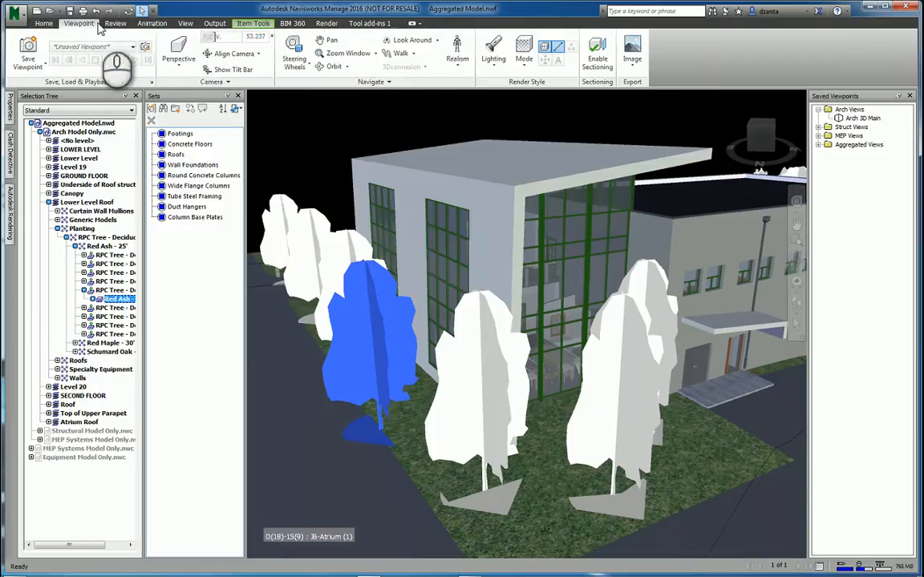
{"action": "left_click", "coordinate": [41, 68]}
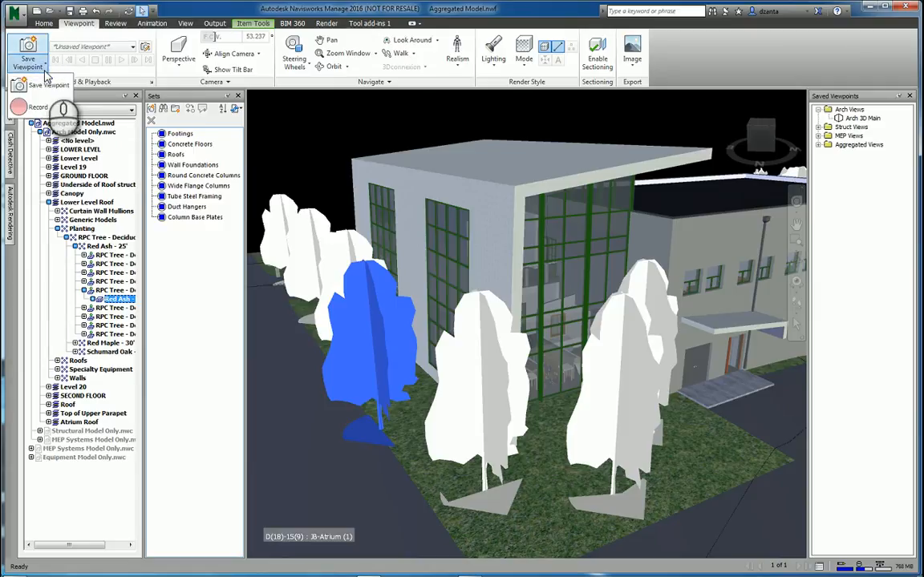
{"action": "left_click", "coordinate": [184, 23]}
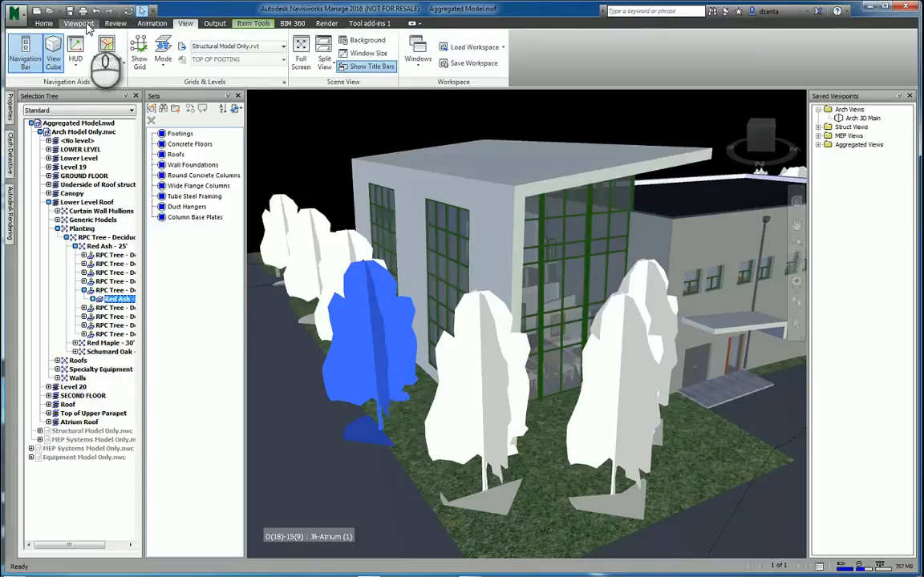
{"action": "left_click", "coordinate": [42, 24]}
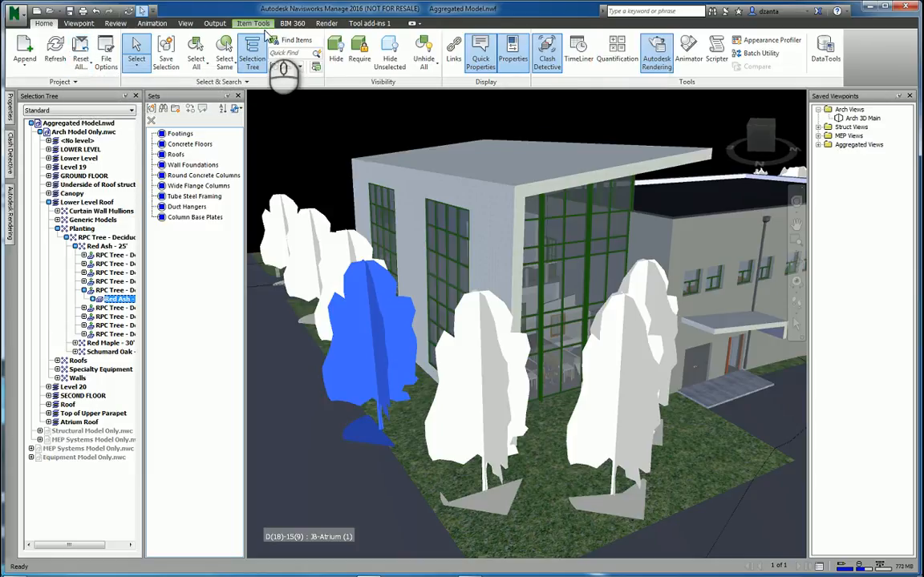
Save the current view of the trees as a viewpoint named "3d tree view"
{"action": "right_click", "coordinate": [859, 189]}
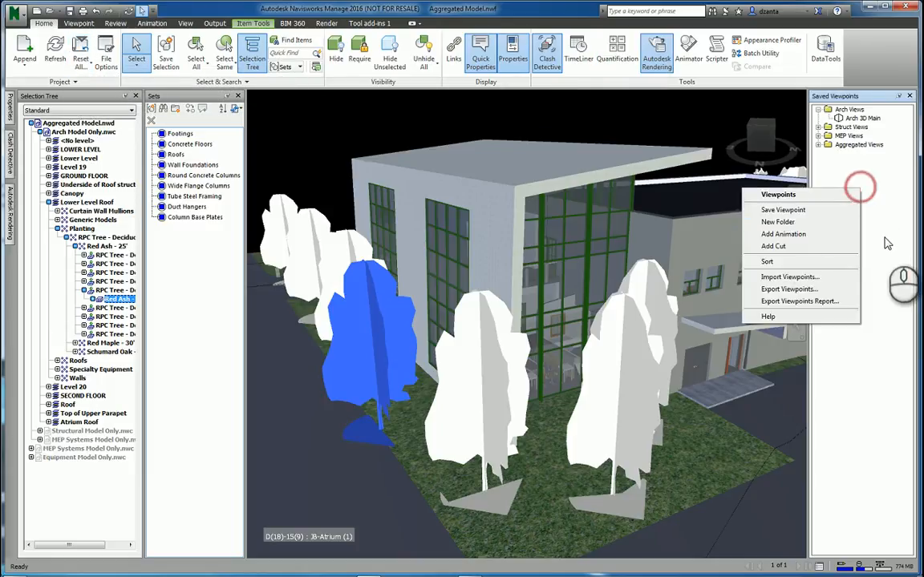
{"action": "left_click", "coordinate": [783, 211]}
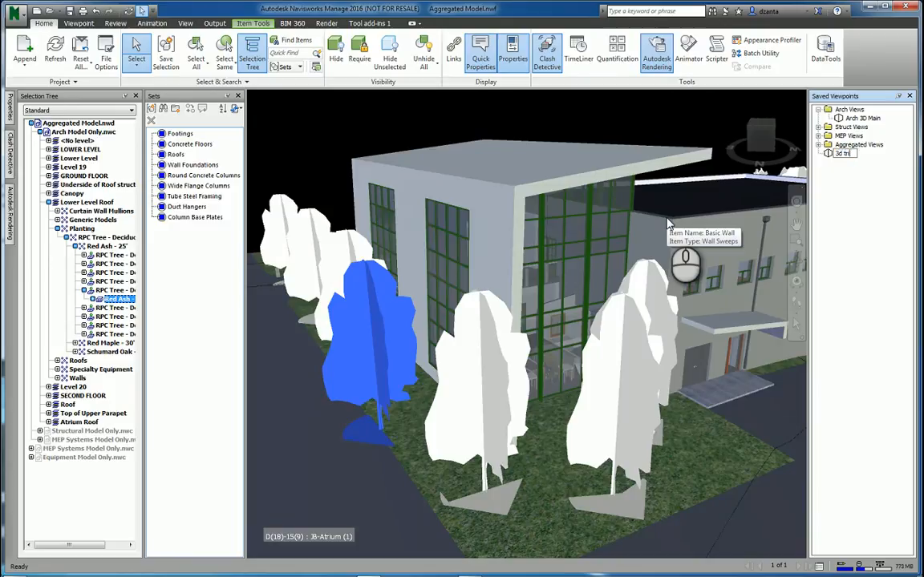
{"action": "type", "text": "3d tree view"}
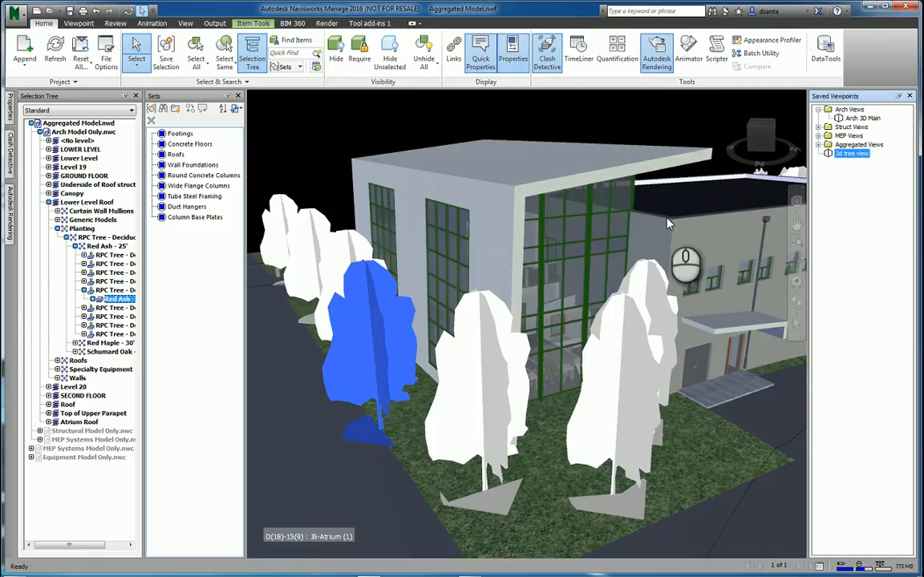
{"action": "left_click", "coordinate": [857, 195]}
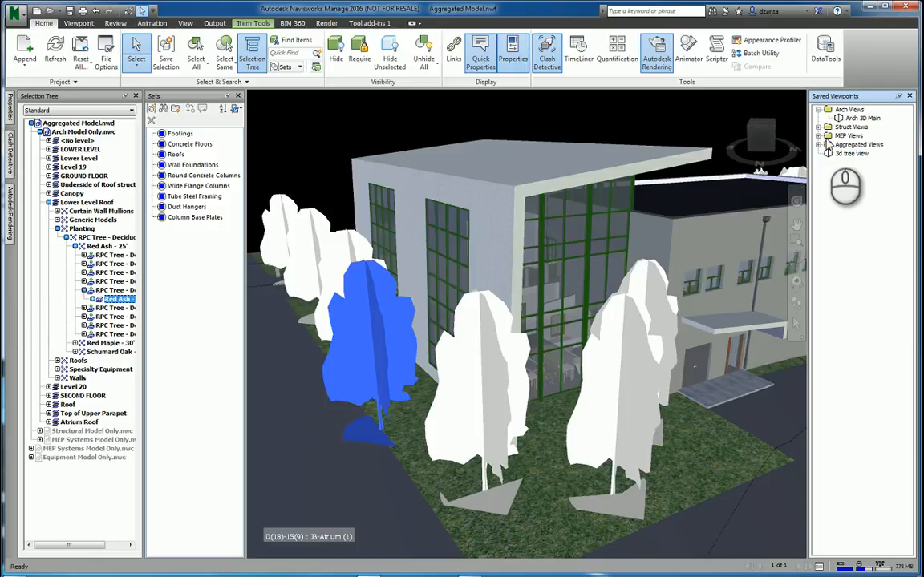
Expand the Struct Views, MEP Views and Aggregated Views folders among the saved viewpoints
{"action": "left_click", "coordinate": [818, 126]}
{"action": "left_click", "coordinate": [817, 144]}
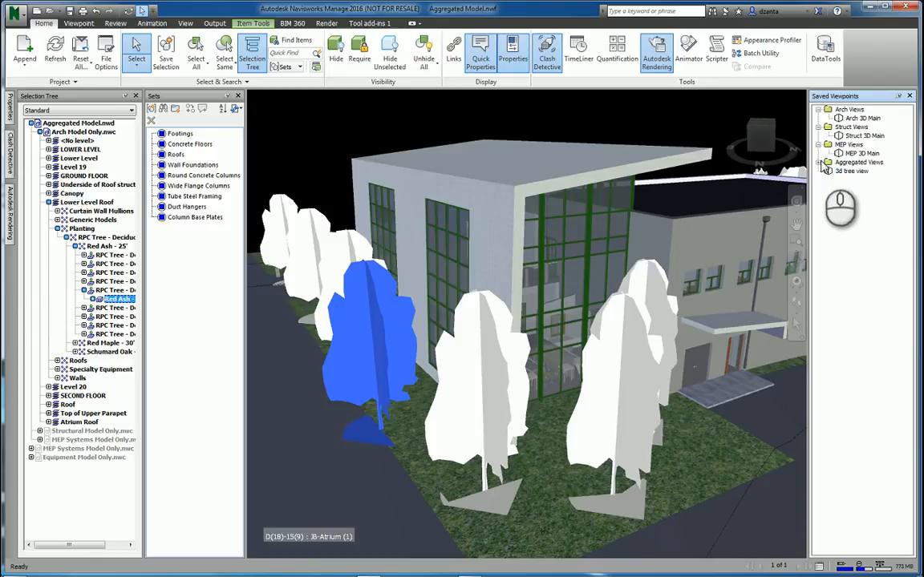
{"action": "left_click", "coordinate": [819, 163]}
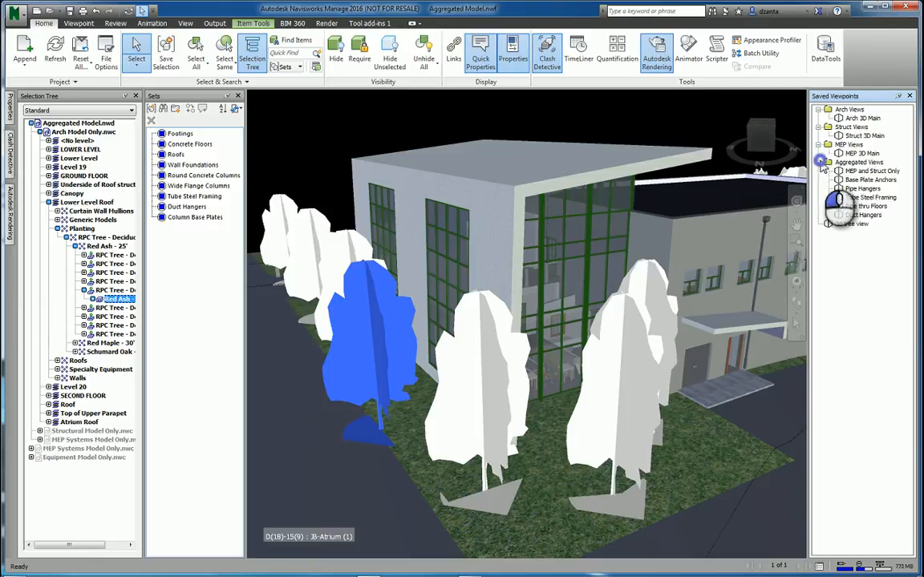
Step through the saved viewpoints from Arch, Struct and MEP 3D Main to the aggregated views, ending at Duct Hangers
{"action": "left_click", "coordinate": [858, 118]}
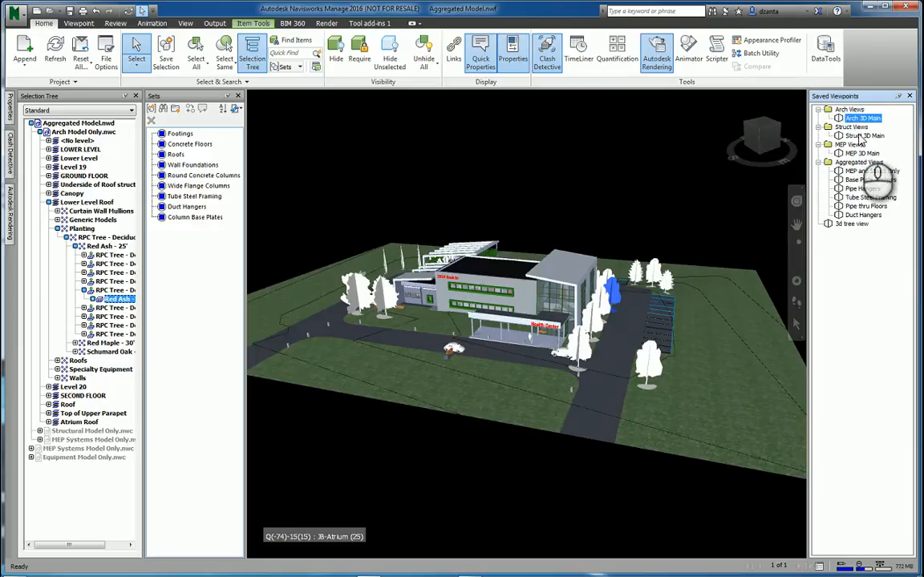
{"action": "left_click", "coordinate": [862, 135]}
{"action": "left_click", "coordinate": [861, 153]}
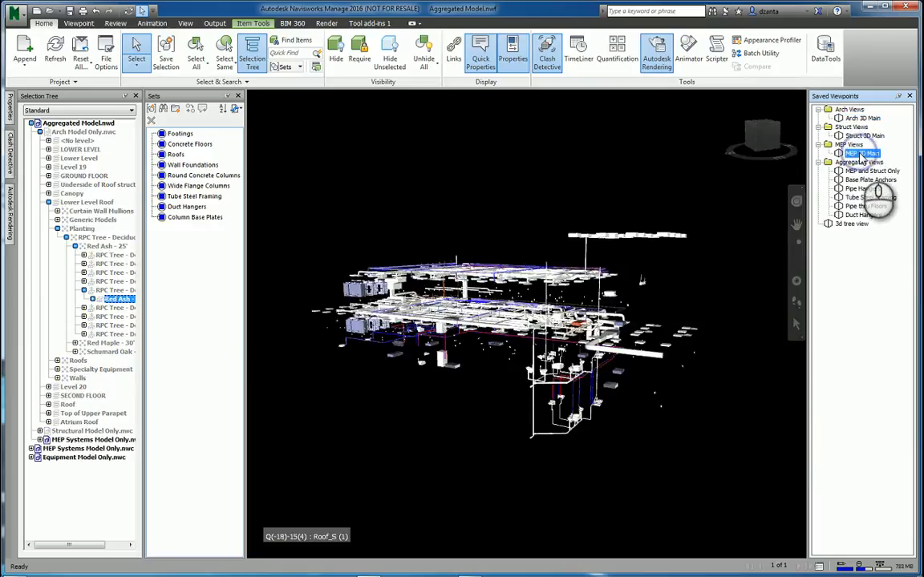
{"action": "left_click", "coordinate": [863, 171]}
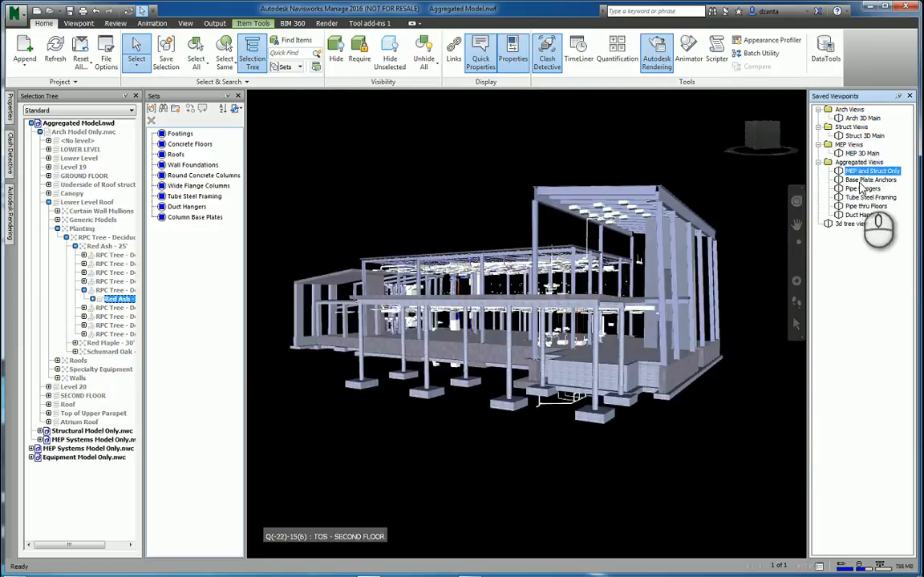
{"action": "left_click", "coordinate": [863, 179]}
{"action": "left_click", "coordinate": [862, 188]}
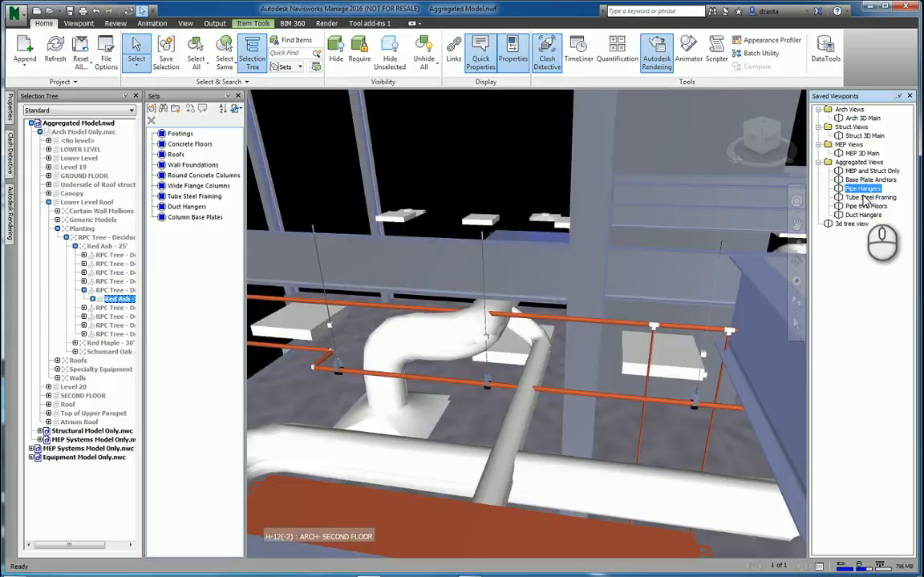
{"action": "left_click", "coordinate": [867, 197]}
{"action": "left_click", "coordinate": [866, 206]}
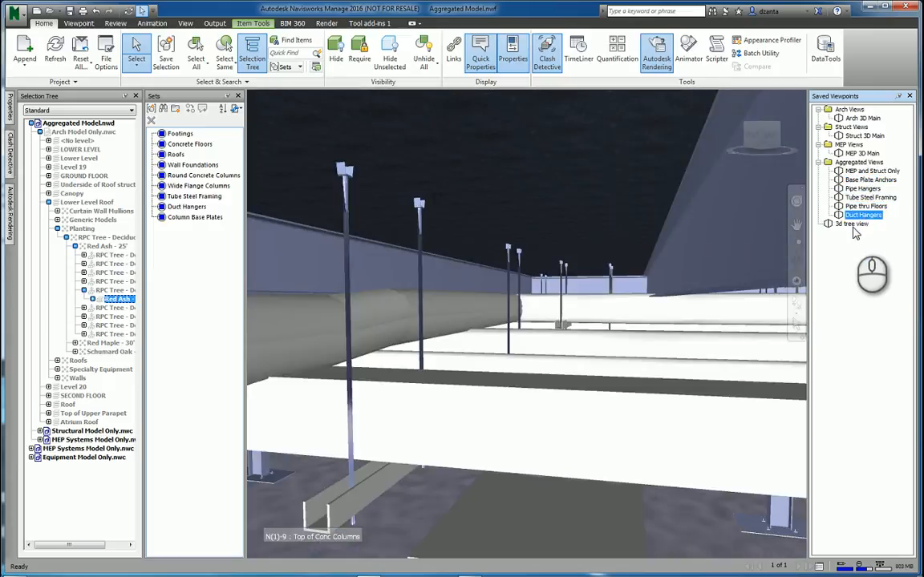
Restore the "3d tree view" viewpoint and delete it from the saved viewpoints
{"action": "left_click", "coordinate": [852, 224]}
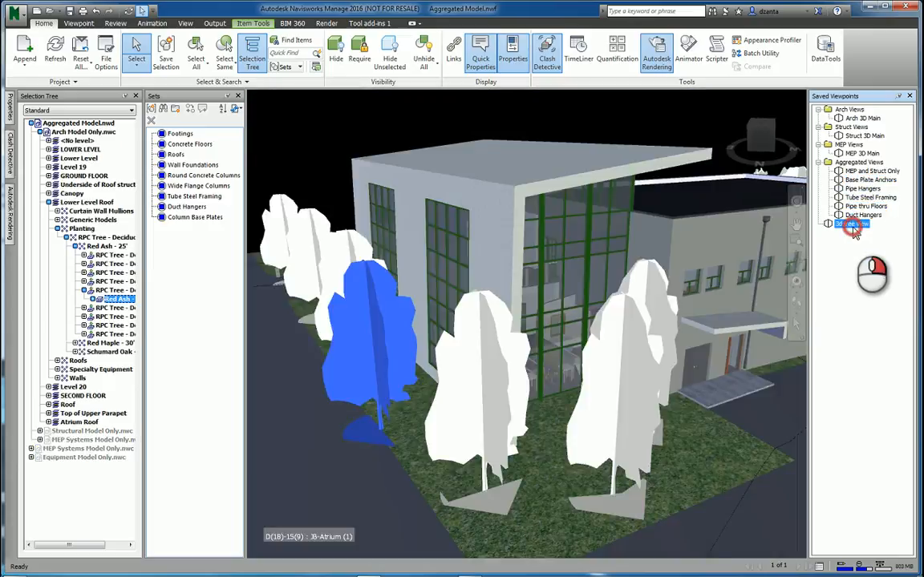
{"action": "right_click", "coordinate": [853, 228]}
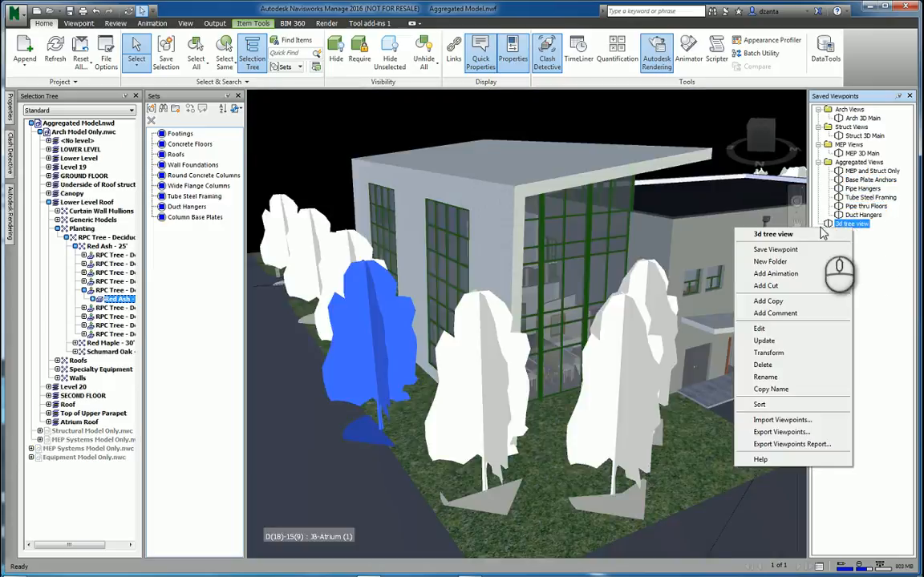
{"action": "left_click", "coordinate": [769, 365]}
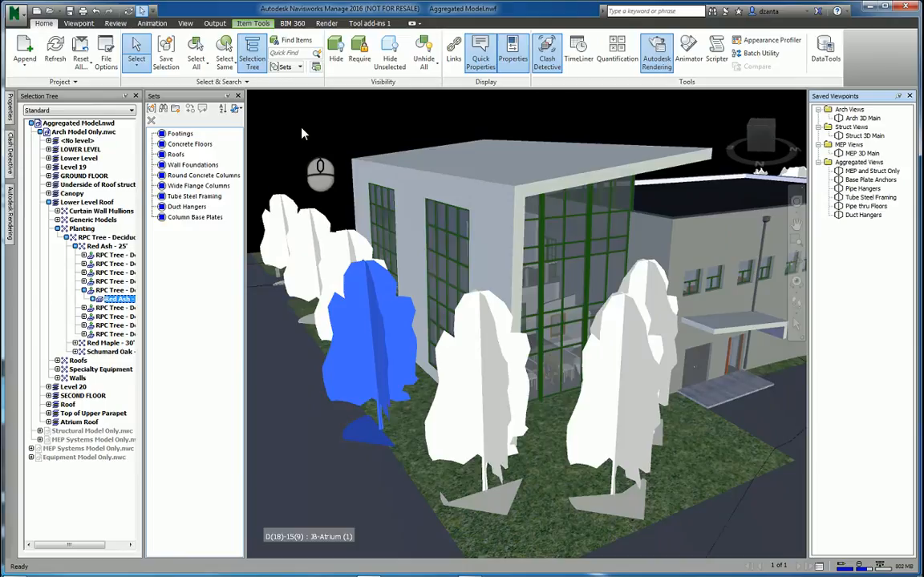
Use Select Same to select all the trees matching the selected Red Ash, and show them around the building
{"action": "left_click", "coordinate": [228, 64]}
{"action": "left_click", "coordinate": [238, 97]}
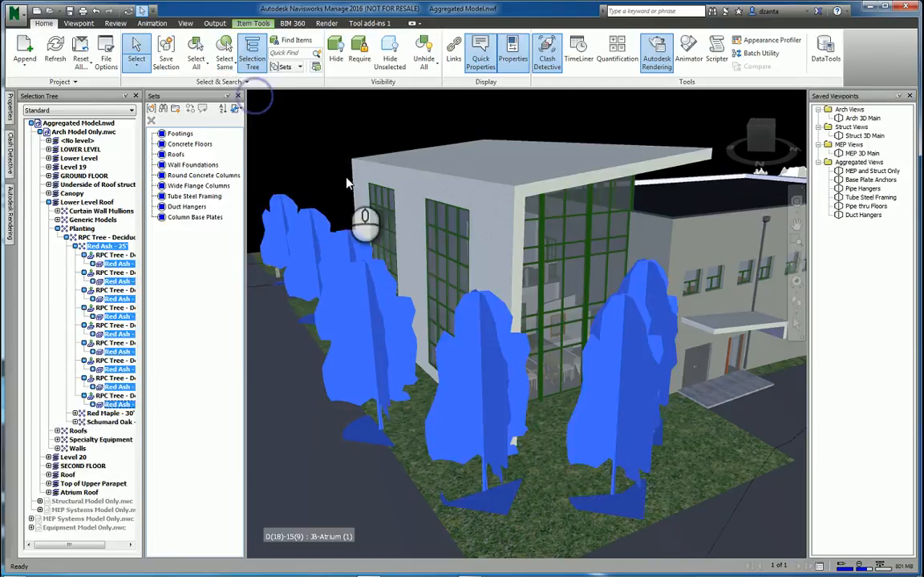
{"action": "scroll", "coordinate": [493, 347], "scroll_direction": "down", "scroll_amount": 5}
{"action": "scroll", "coordinate": [493, 347], "scroll_direction": "down", "scroll_amount": 3}
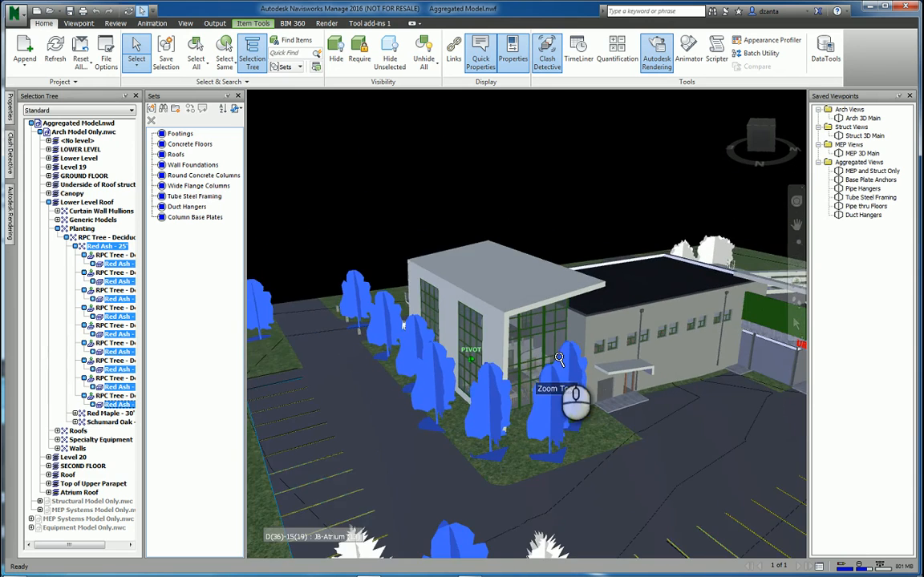
{"action": "mouse_move", "coordinate": [469, 357]}
{"action": "middle_mouse_down", "text": "shift"}
{"action": "mouse_move", "coordinate": [585, 491]}
{"action": "mouse_move", "coordinate": [683, 385]}
{"action": "mouse_move", "coordinate": [699, 379]}
{"action": "mouse_move", "coordinate": [693, 384]}
{"action": "mouse_move", "coordinate": [707, 342]}
{"action": "middle_mouse_up", "text": "shift"}
{"action": "scroll", "coordinate": [705, 339], "scroll_direction": "down", "scroll_amount": 2}
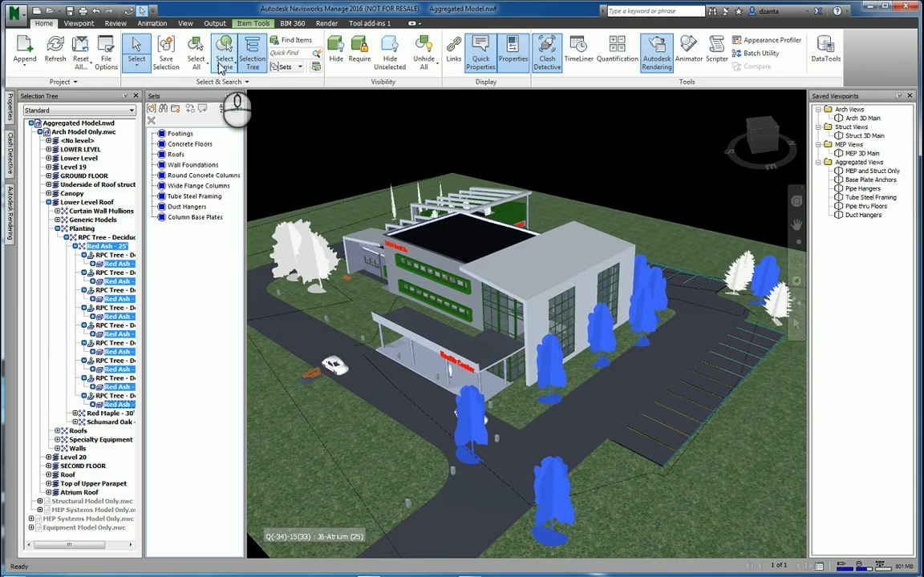
Repeat Select Same on the highlighted Red Ash trees and inspect the selection around the building
{"action": "left_click", "coordinate": [219, 65]}
{"action": "left_click", "coordinate": [232, 95]}
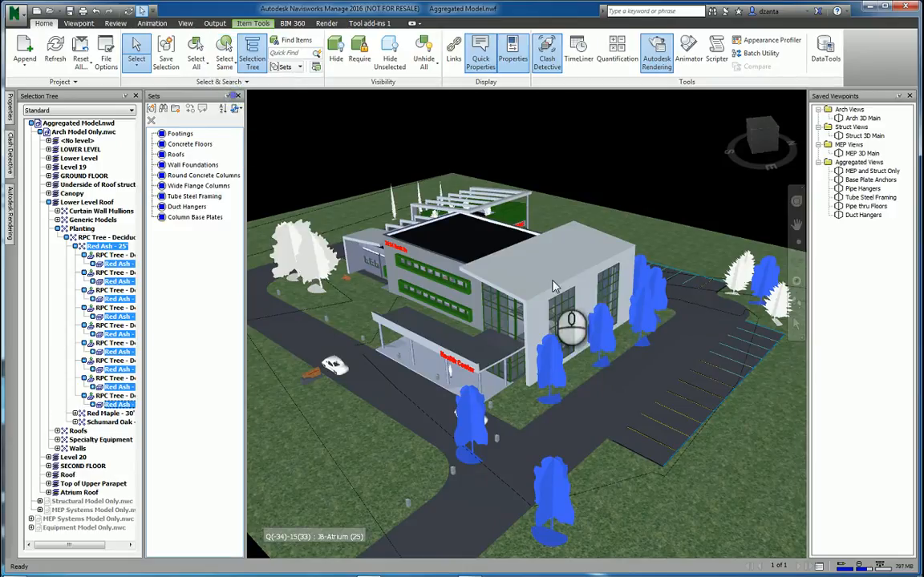
{"action": "scroll", "coordinate": [626, 376], "scroll_direction": "up", "scroll_amount": 2}
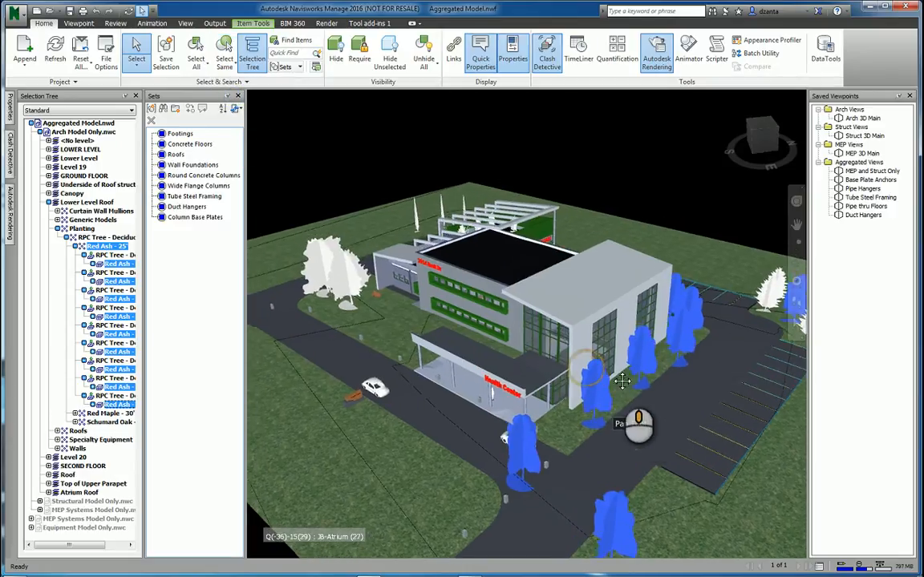
{"action": "scroll", "coordinate": [631, 391], "scroll_direction": "down", "scroll_amount": 3}
{"action": "scroll", "coordinate": [651, 389], "scroll_direction": "up", "scroll_amount": 5}
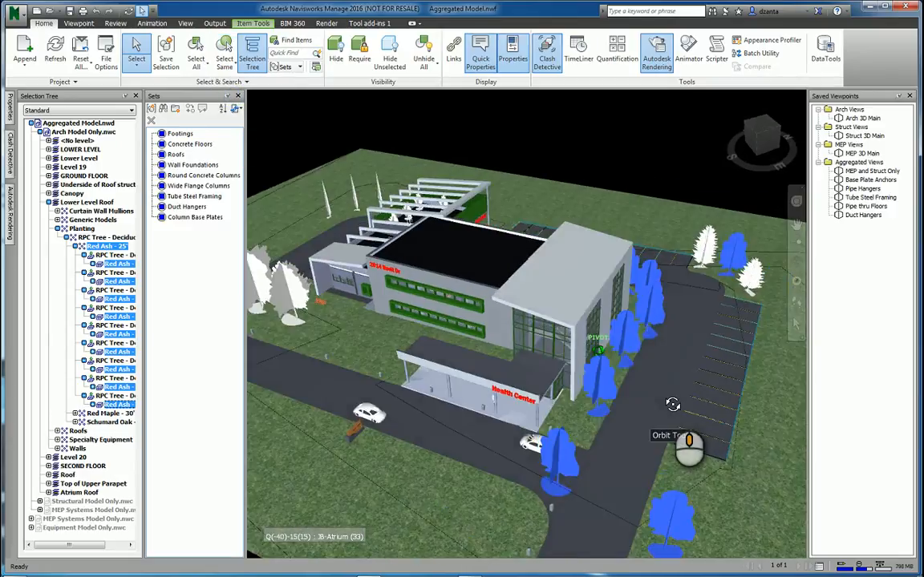
Add the remaining unhighlighted trees beside the parking lot and at the far end of the building to the Red Ash selection
{"action": "left_click", "coordinate": [741, 297]}
{"action": "left_click", "coordinate": [699, 260], "text": "ctrl"}
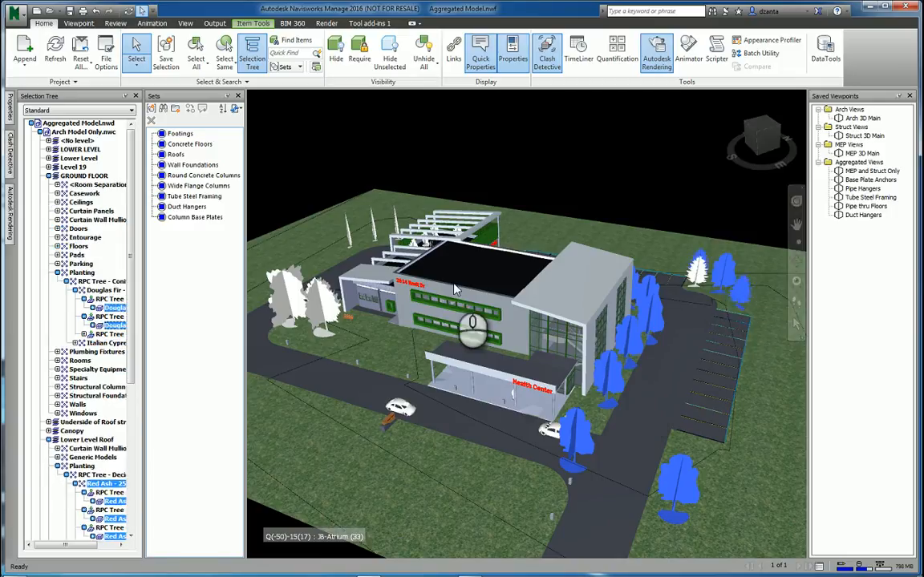
{"action": "left_click", "coordinate": [298, 303], "text": "ctrl"}
{"action": "left_click", "coordinate": [301, 303], "text": "ctrl"}
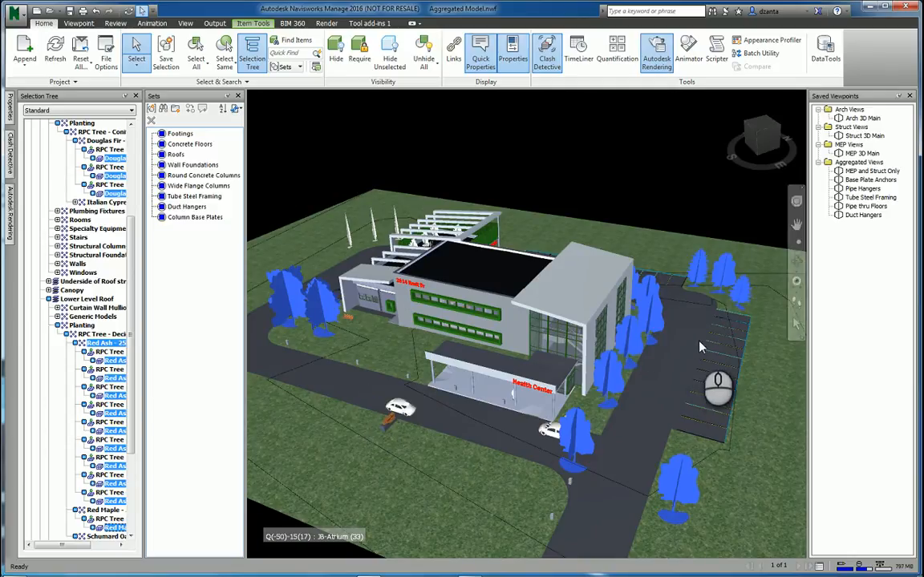
Save the current tree selection as a new selection set named "Trees on Site"
{"action": "left_click", "coordinate": [186, 243]}
{"action": "right_click", "coordinate": [186, 243]}
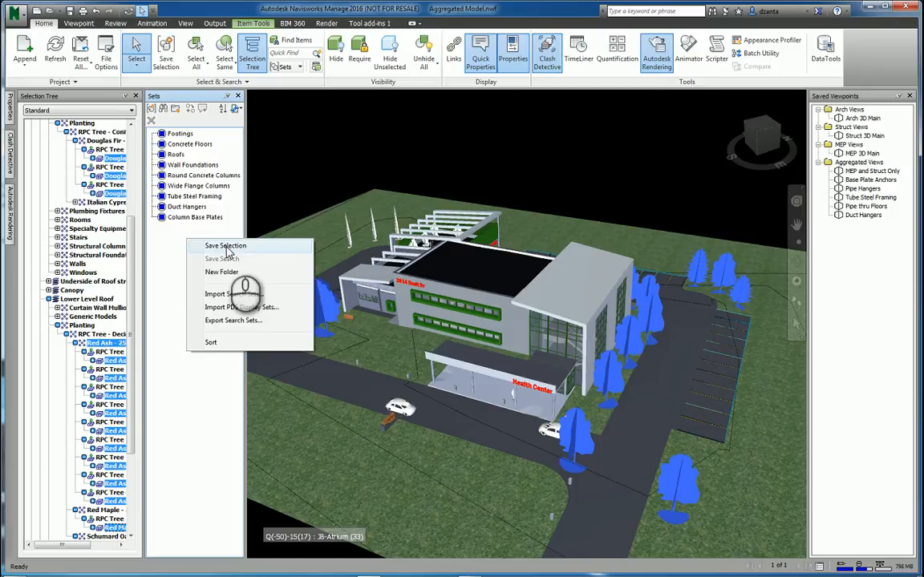
{"action": "left_click", "coordinate": [225, 248]}
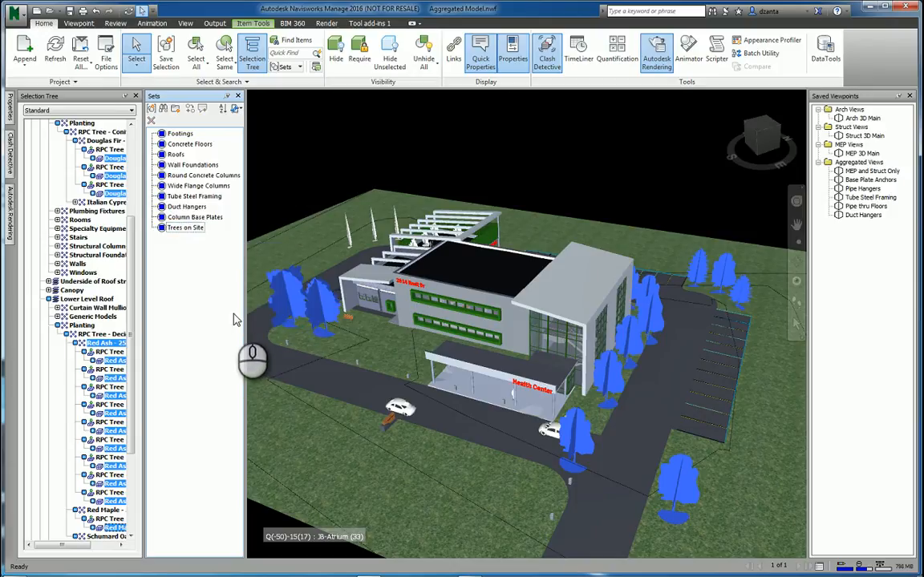
Highlight the Wide Flange Columns set in the Struct 3D Main viewpoint, followed by the Tube Steel Framing set
{"action": "left_click", "coordinate": [172, 185]}
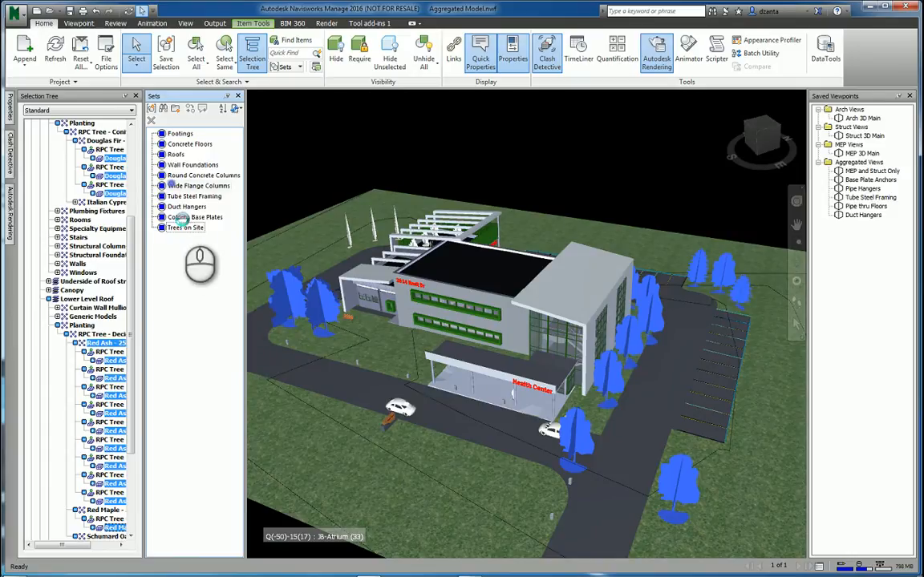
{"action": "left_click", "coordinate": [196, 196]}
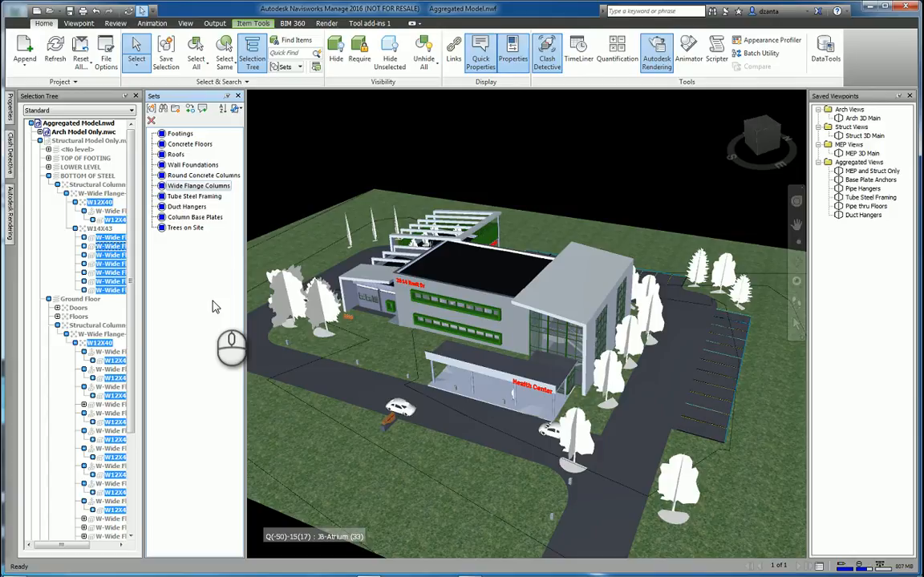
{"action": "left_click", "coordinate": [864, 136]}
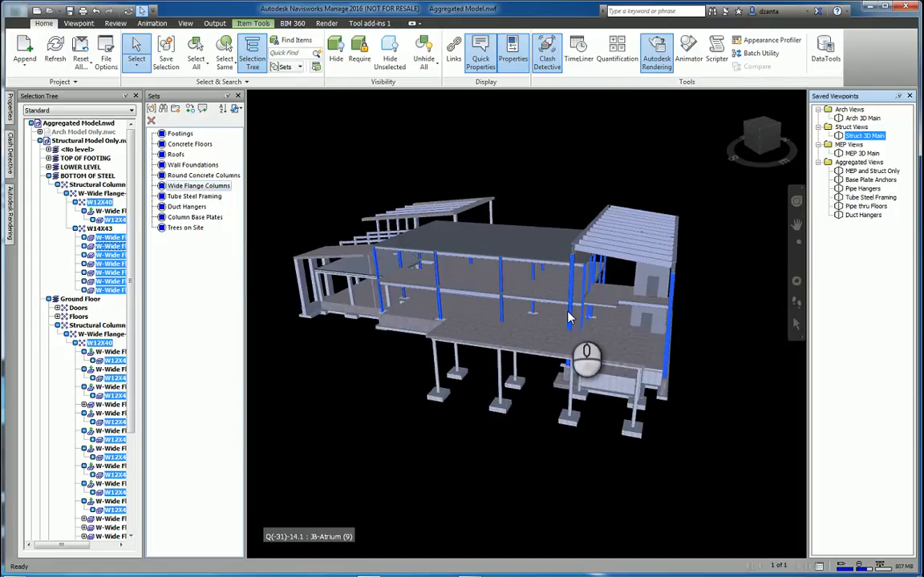
{"action": "left_click", "coordinate": [197, 199]}
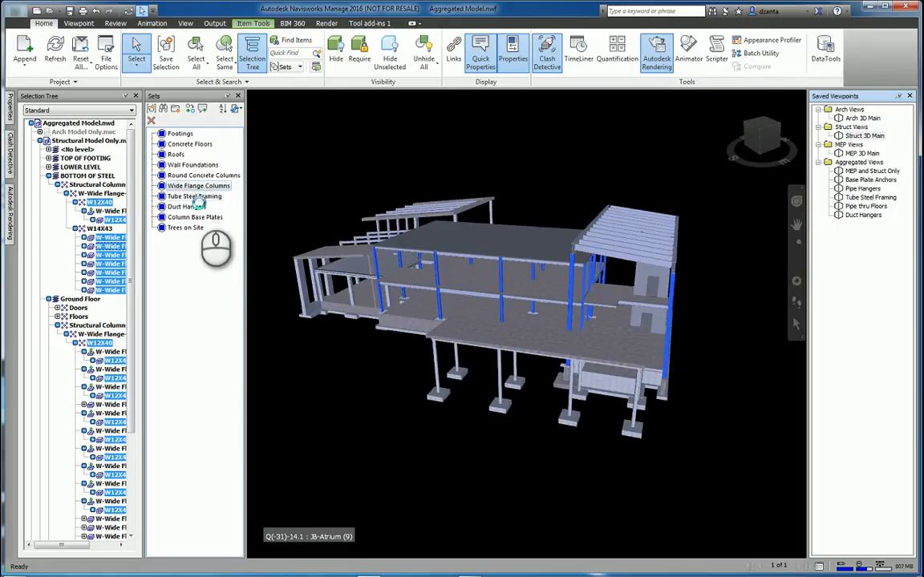